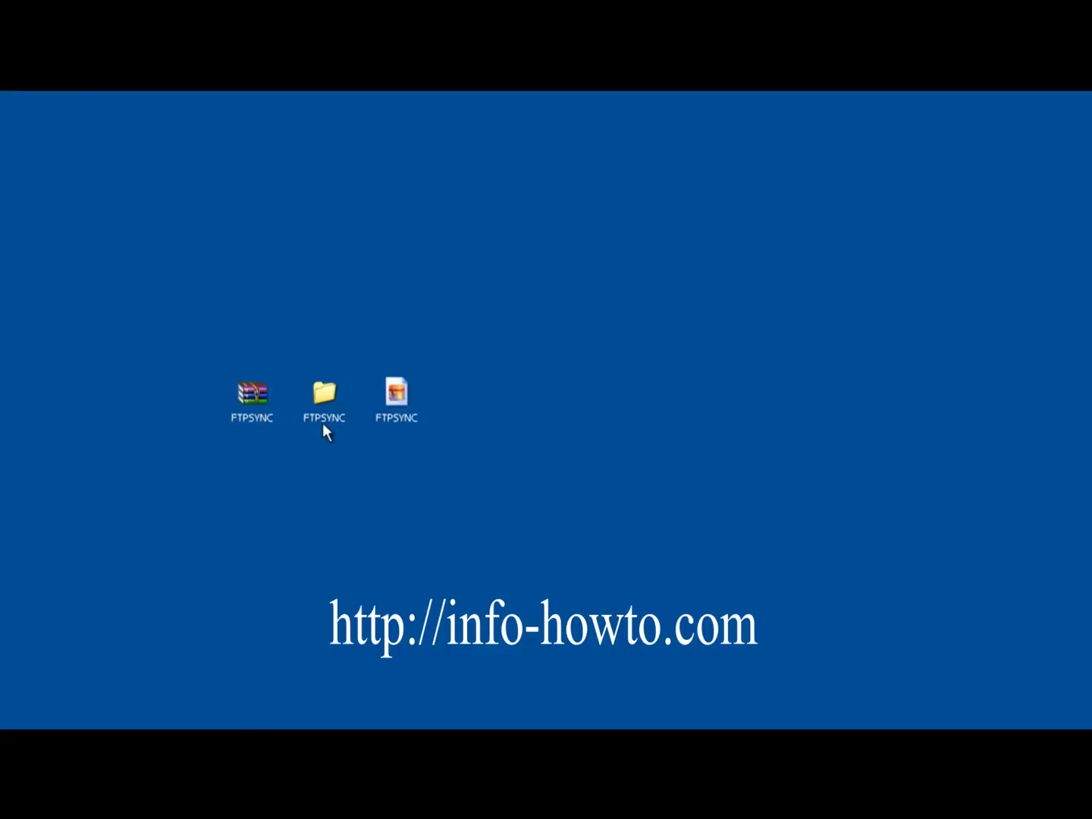
Step: Open the FTPSYNC product image, then log in to cPanel at info-howto.com:2082 and scroll to Files
mouse_move(323, 431)
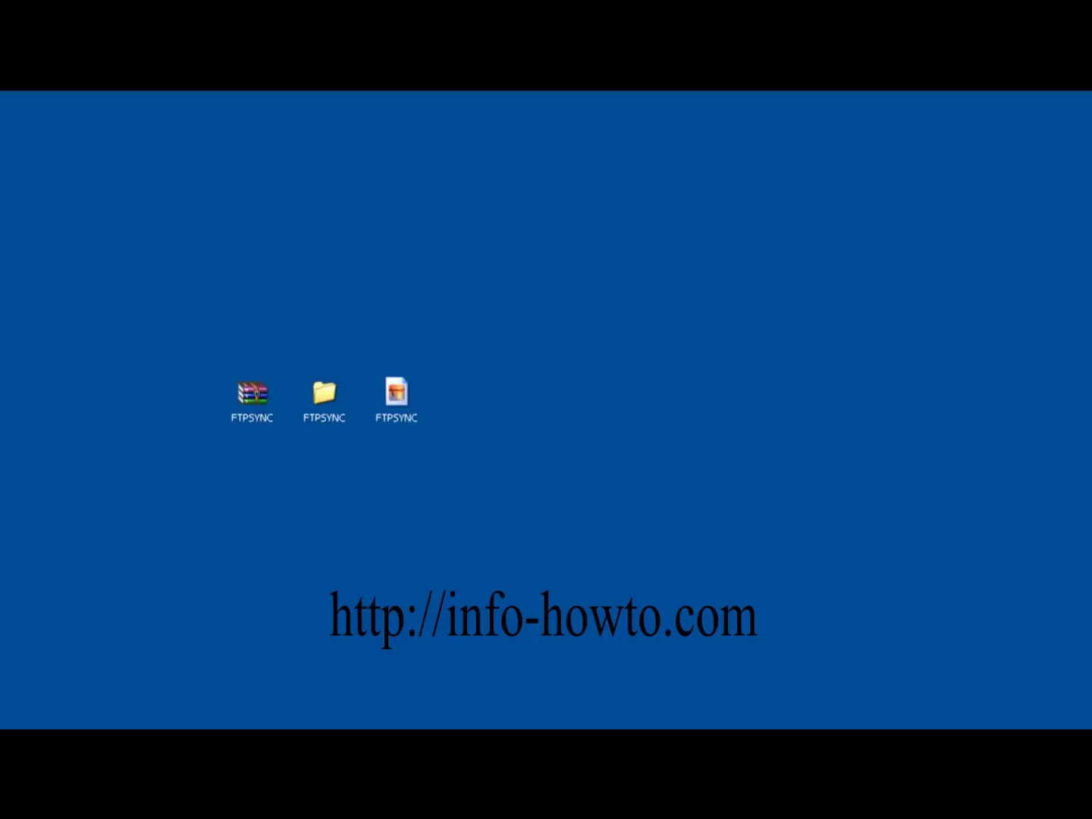
double_click(396, 392)
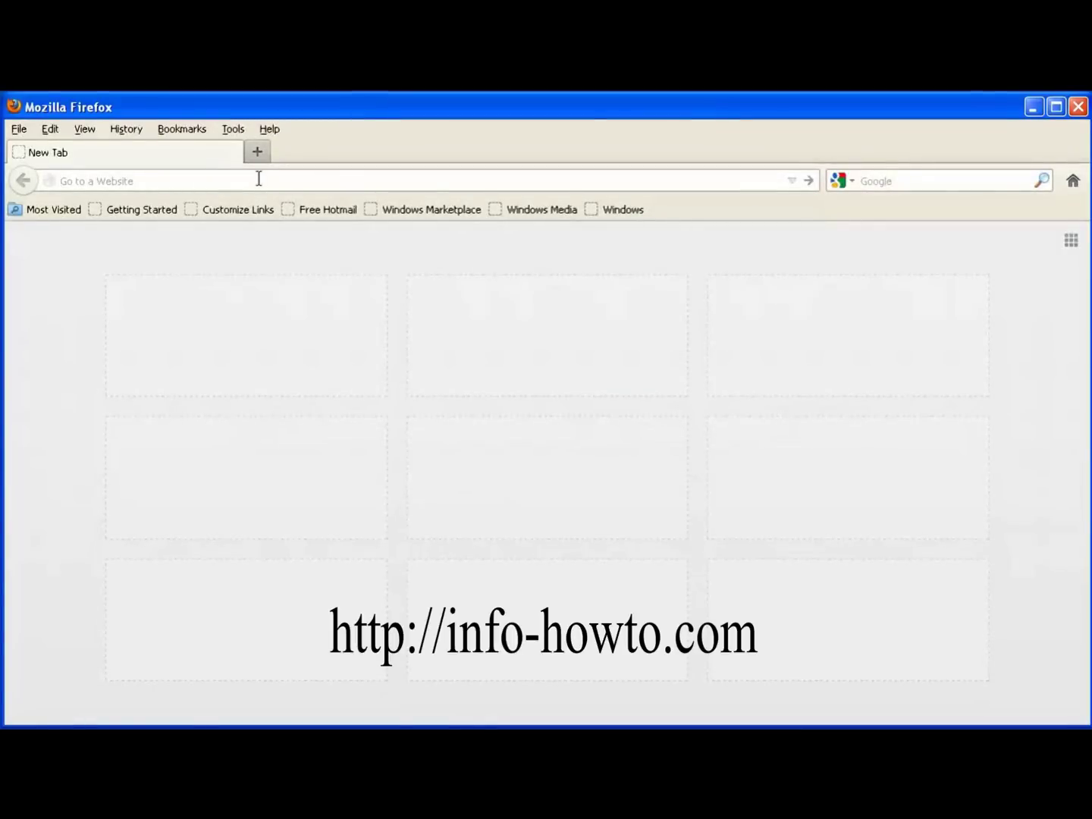
text(info-howto.com/cpanel)
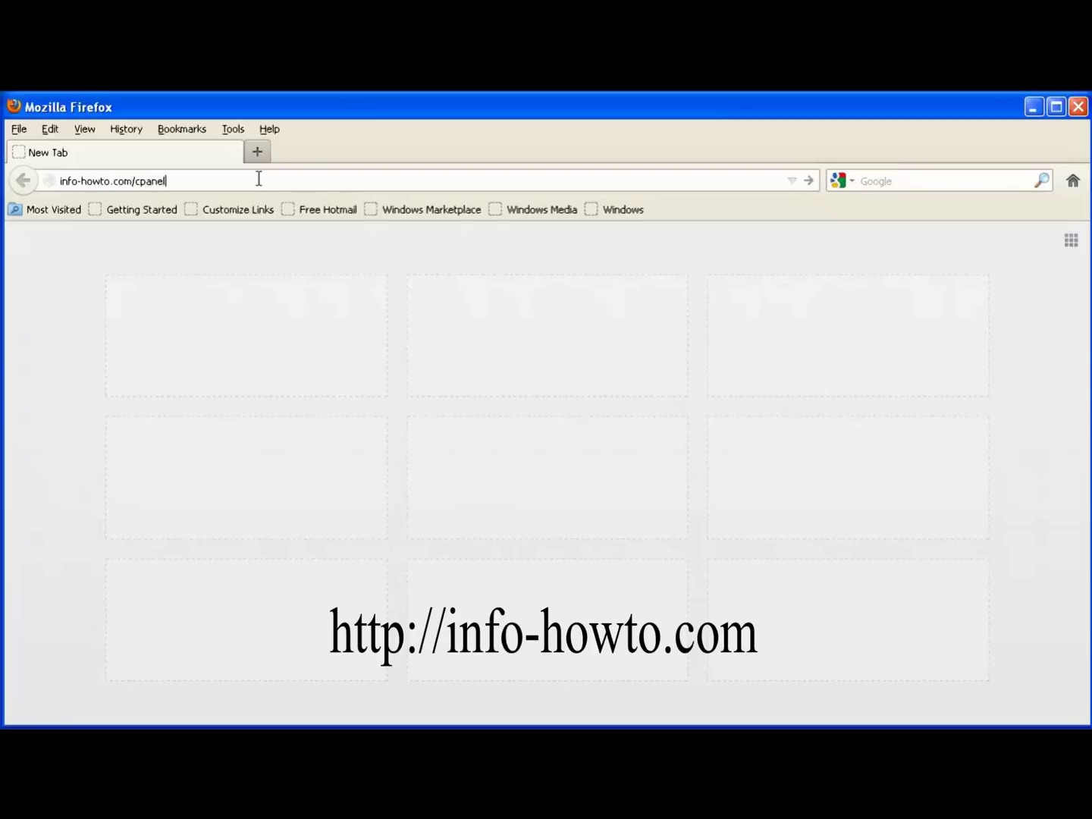
key(Return)
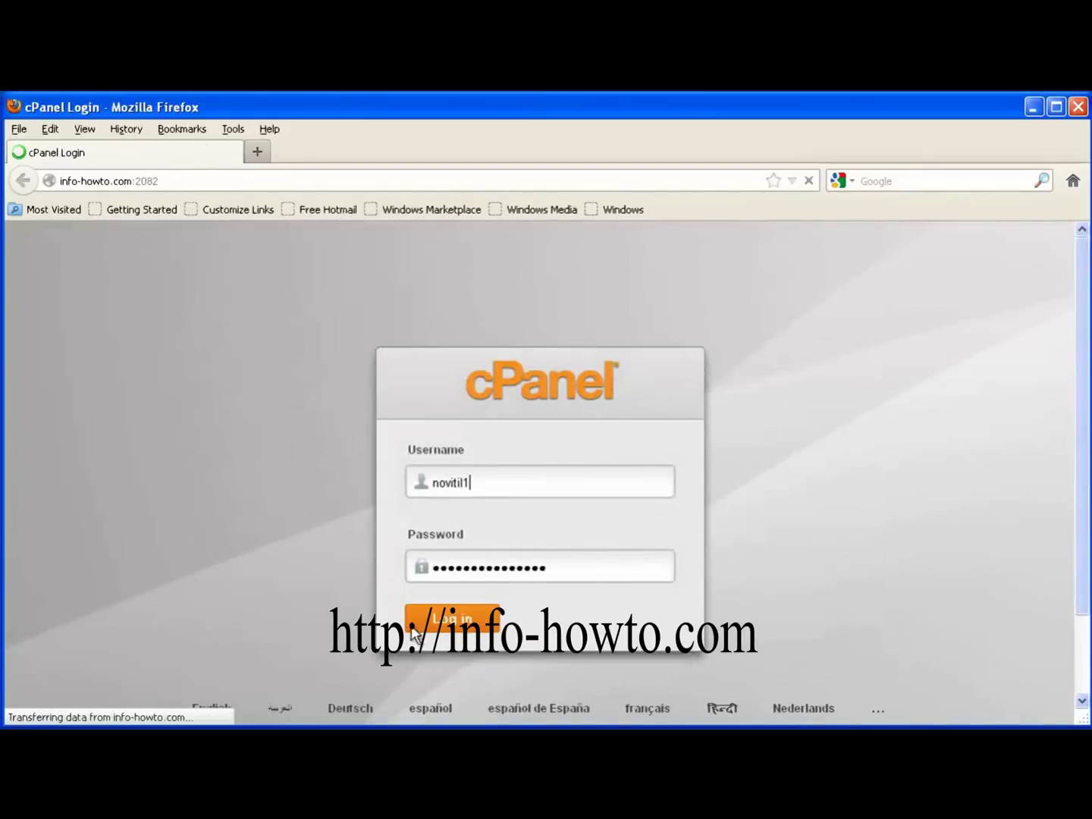
click(453, 631)
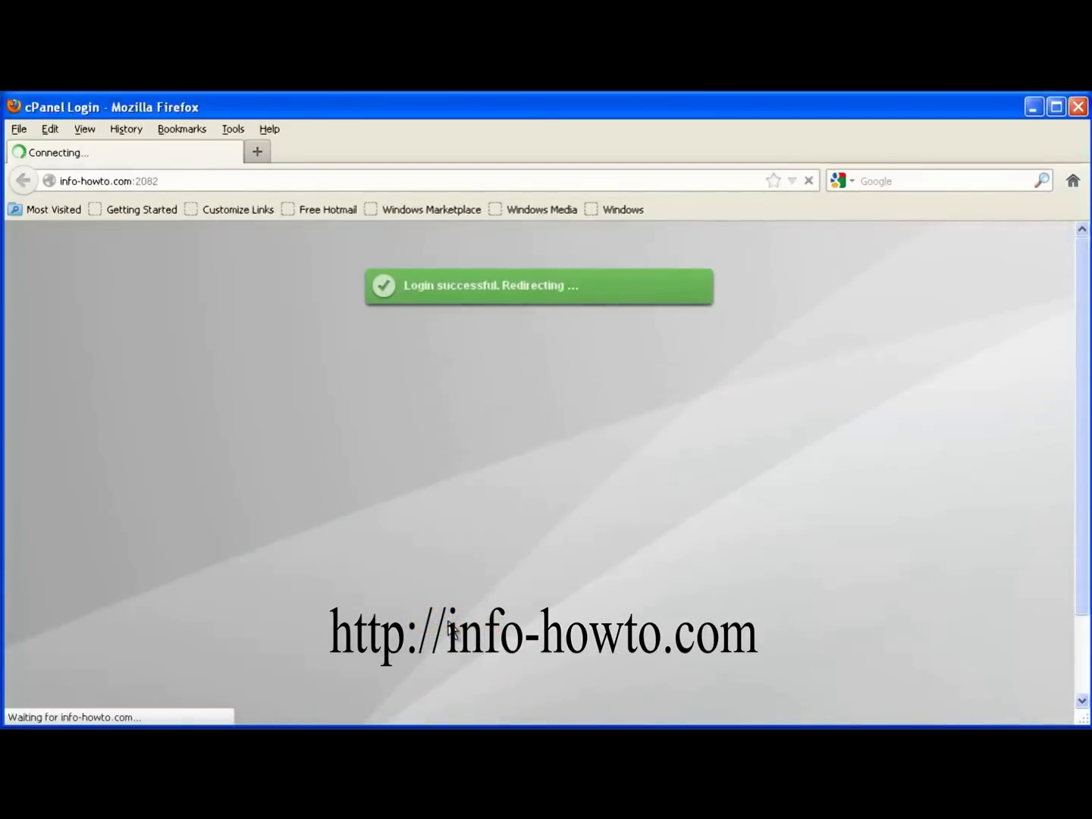
scroll(496, 475, down, 5)
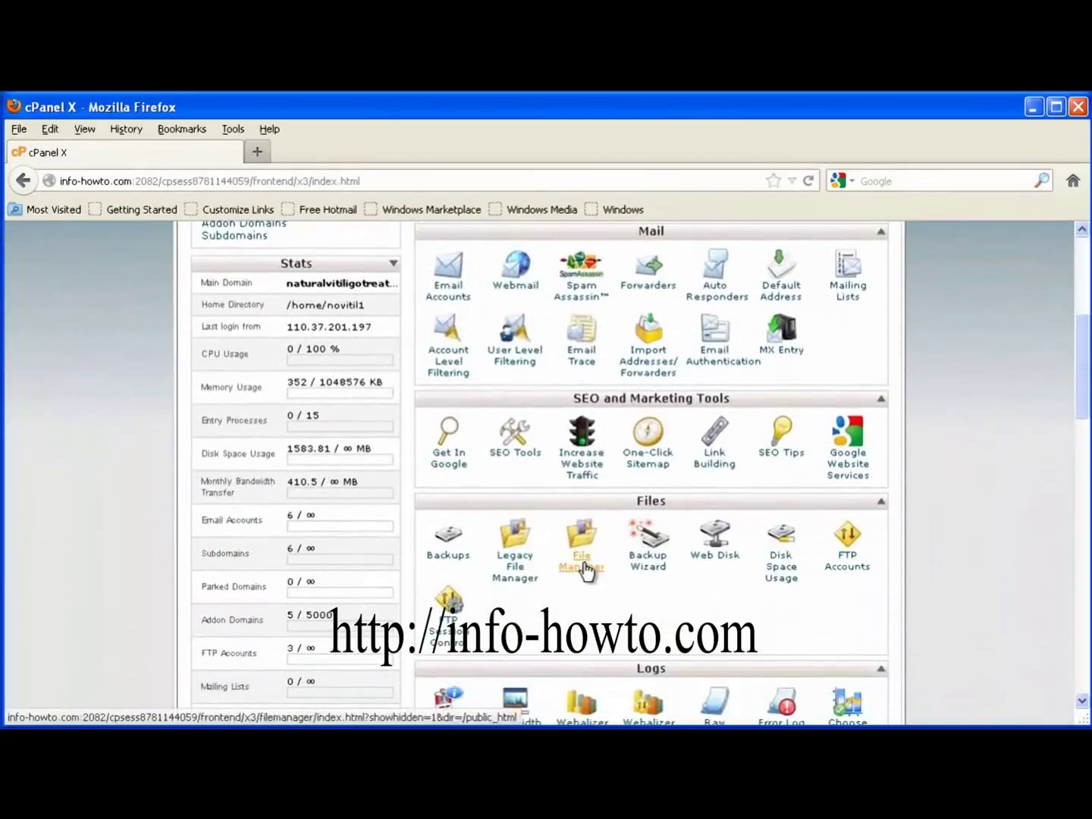
Step: Open File Manager at the info-howto.com document root and locate interspire_volody.zip among the zip archives
click(582, 562)
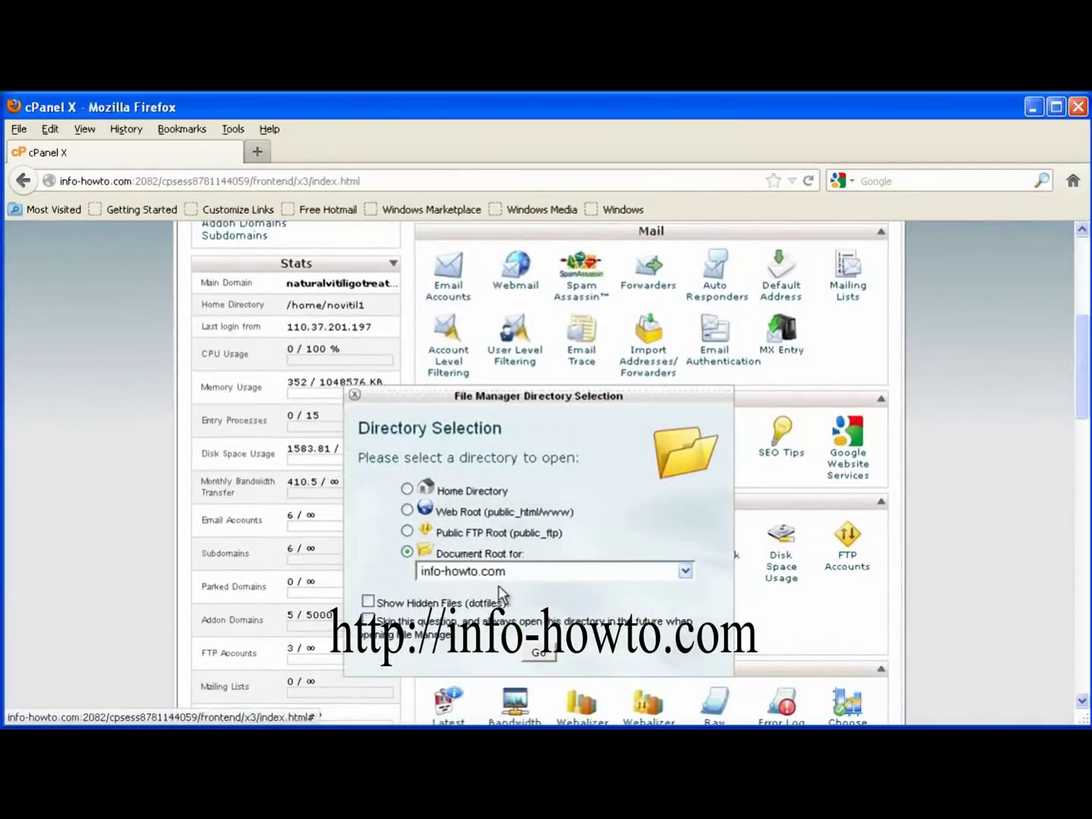
click(536, 656)
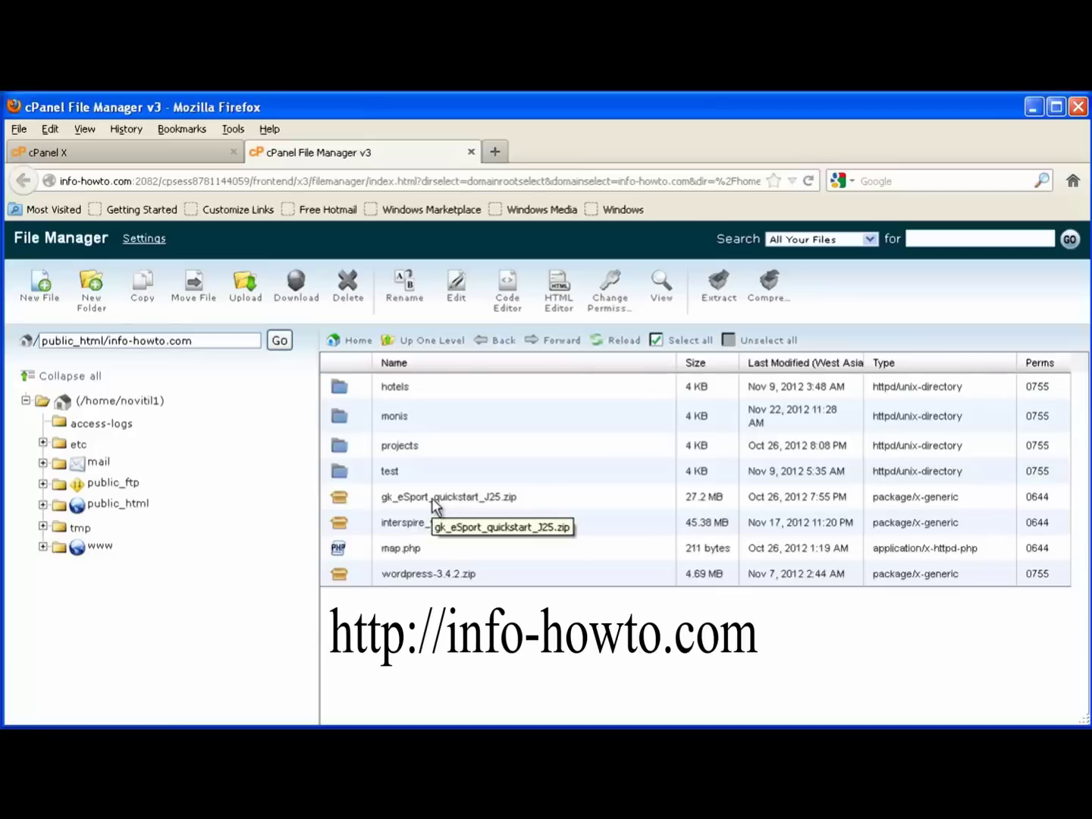
click(726, 496)
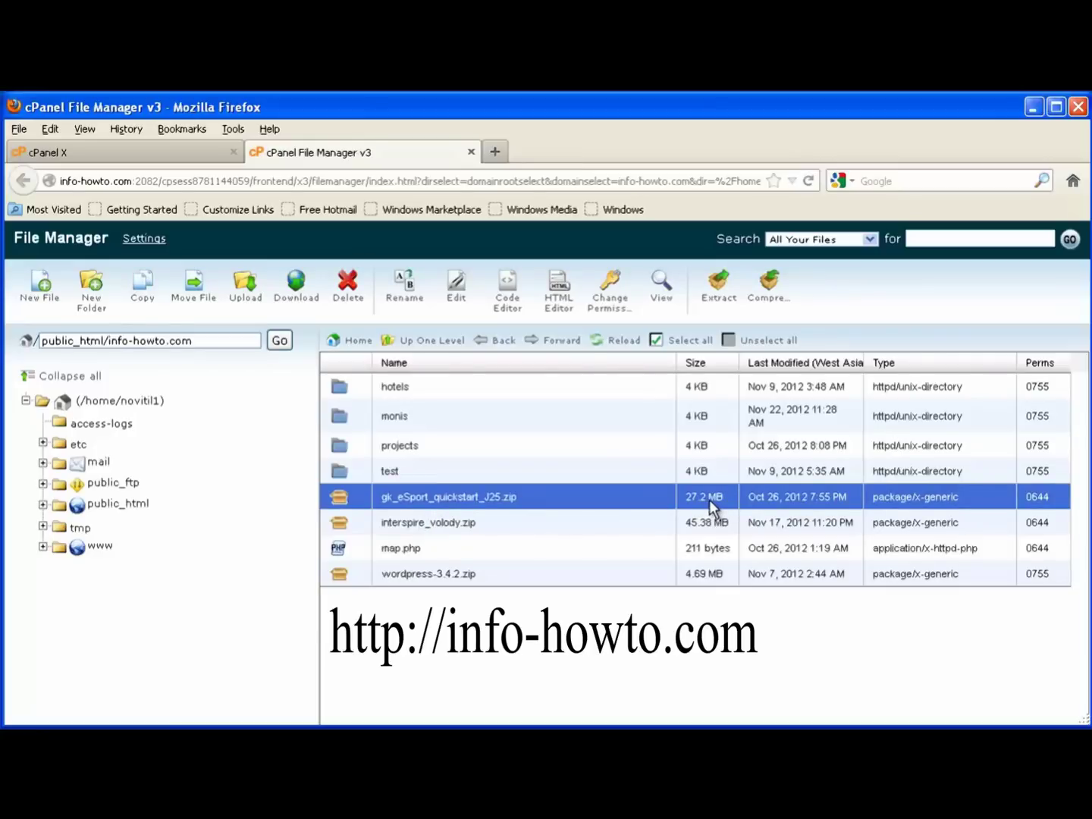
click(498, 525)
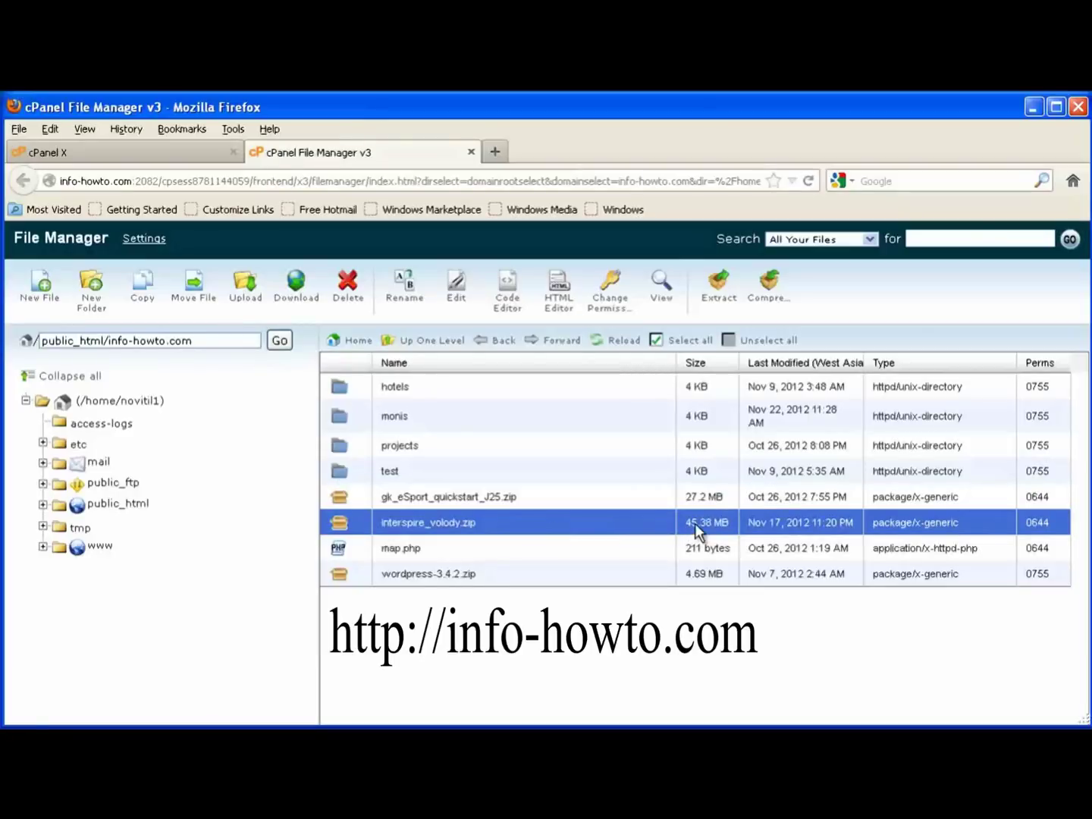
click(451, 576)
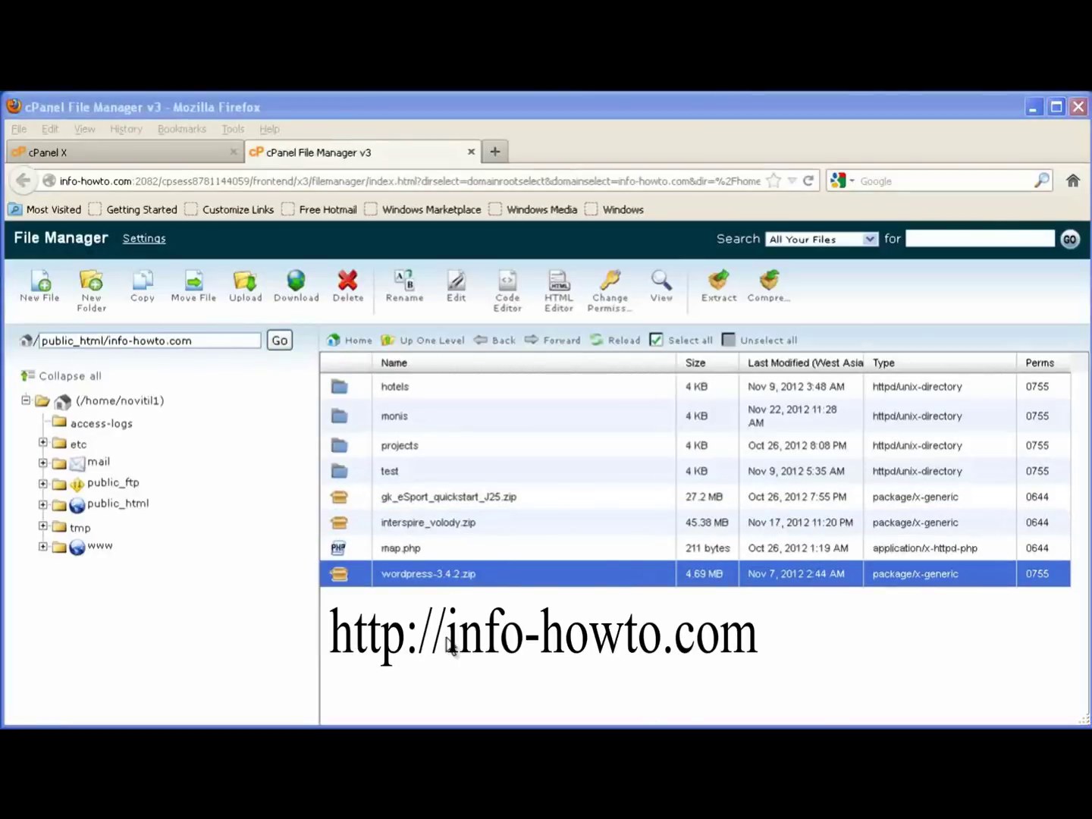
Step: In a new tab, log in to phoneandlocator.com cPanel and open File Manager's directory selection
click(495, 153)
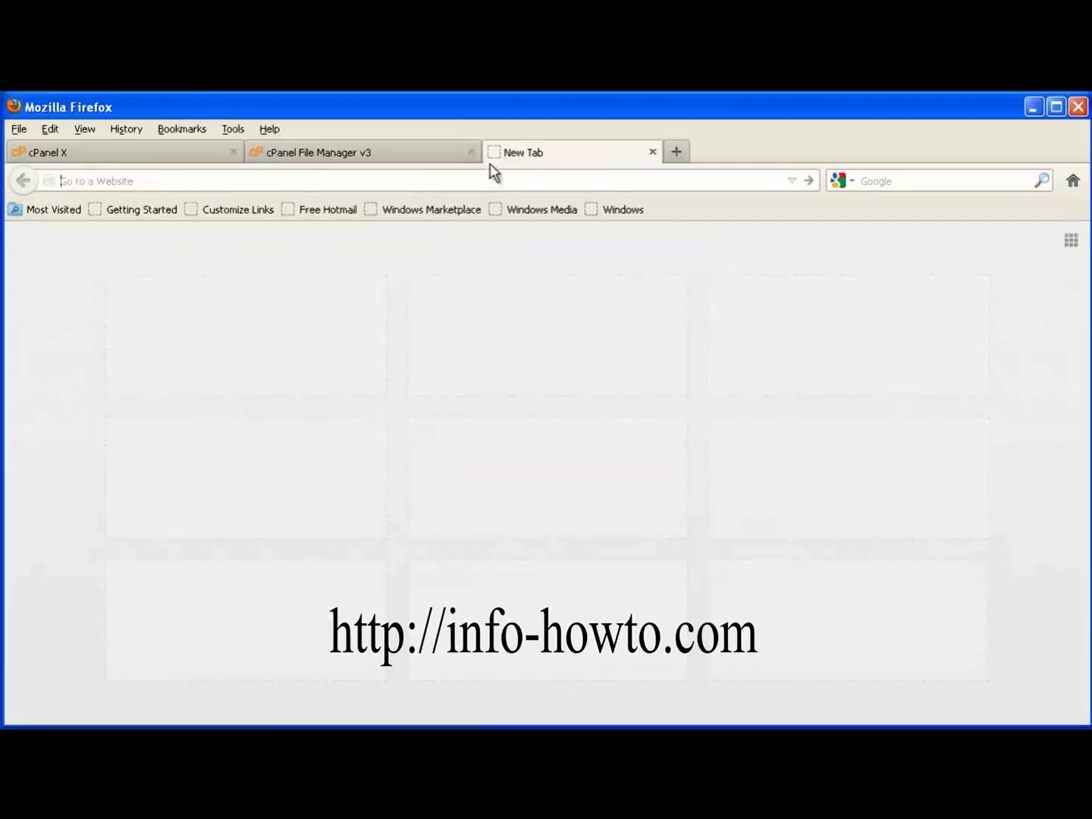
text(phoneandlocator.com/cpanel)
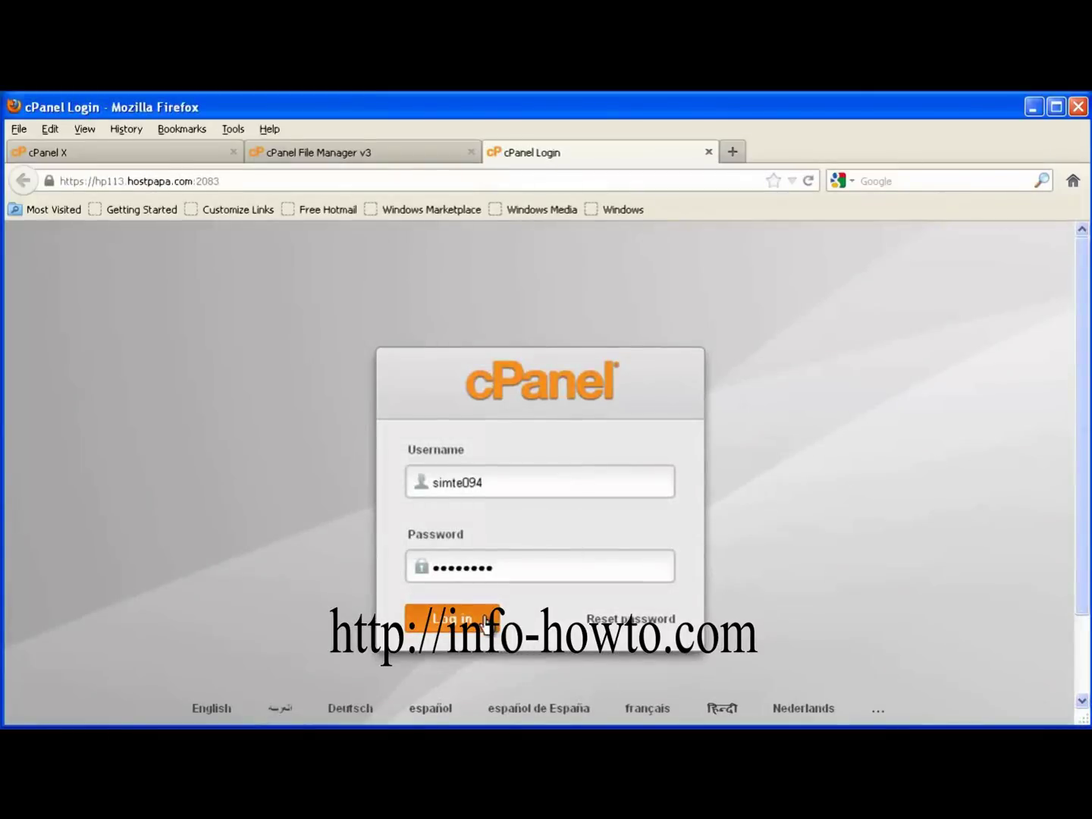
click(486, 621)
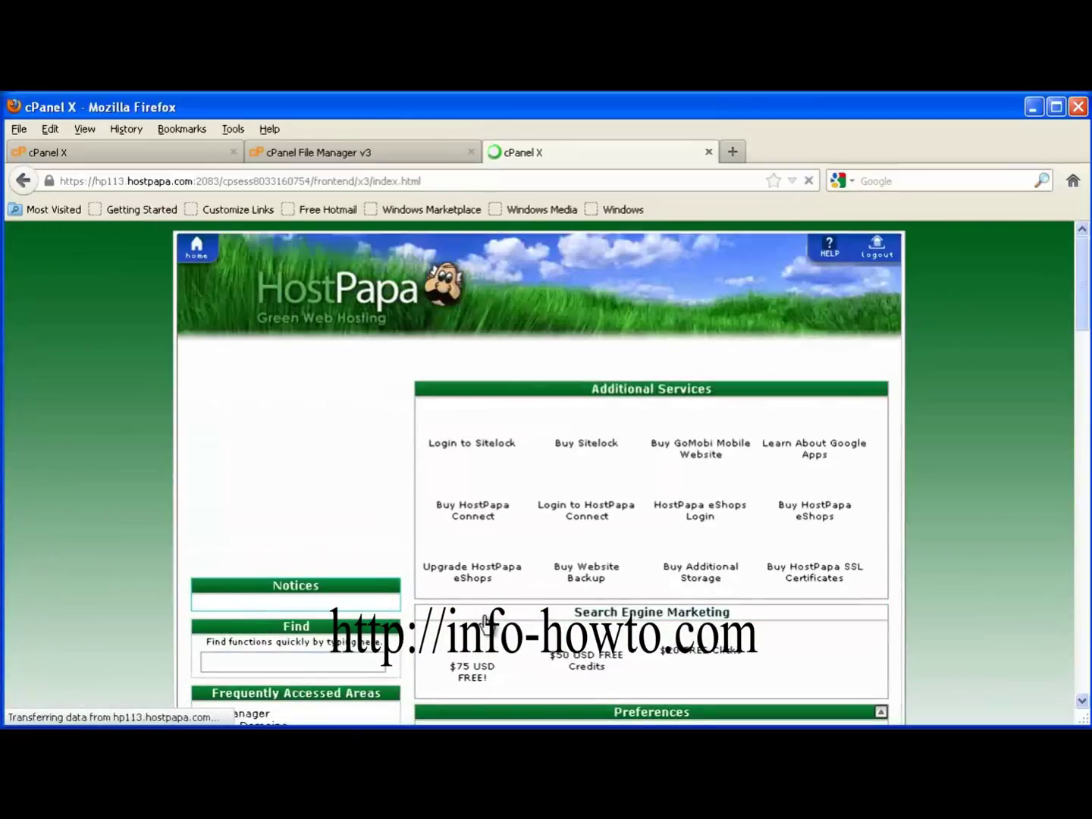
drag(1084, 304, 1083, 406)
click(650, 570)
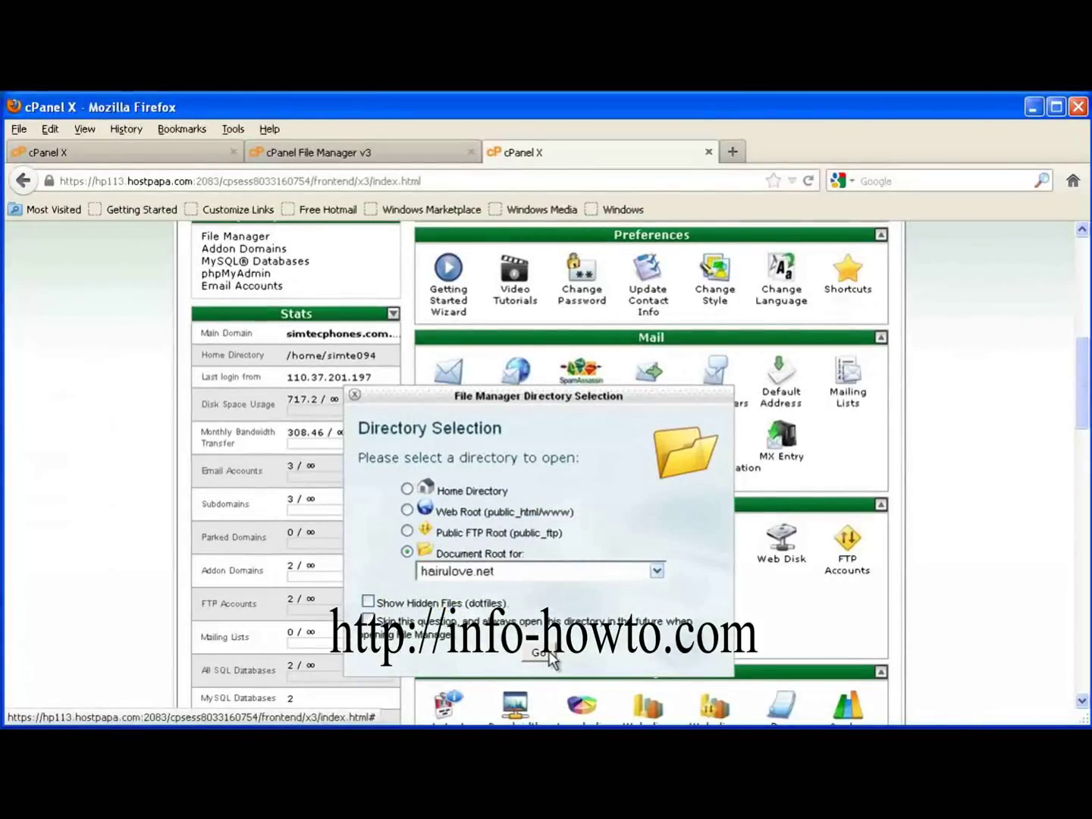
Step: Open the hairulove.net document root, refresh its listing, and bring up the Upload page
click(541, 654)
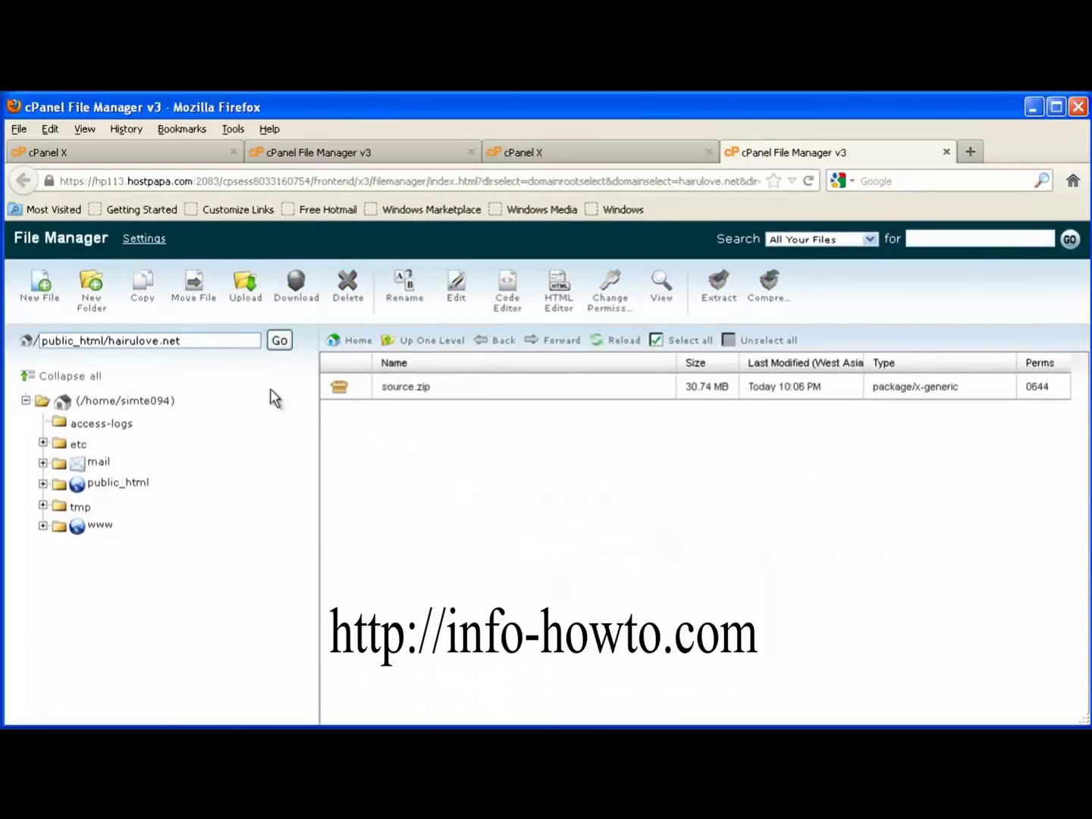
click(613, 343)
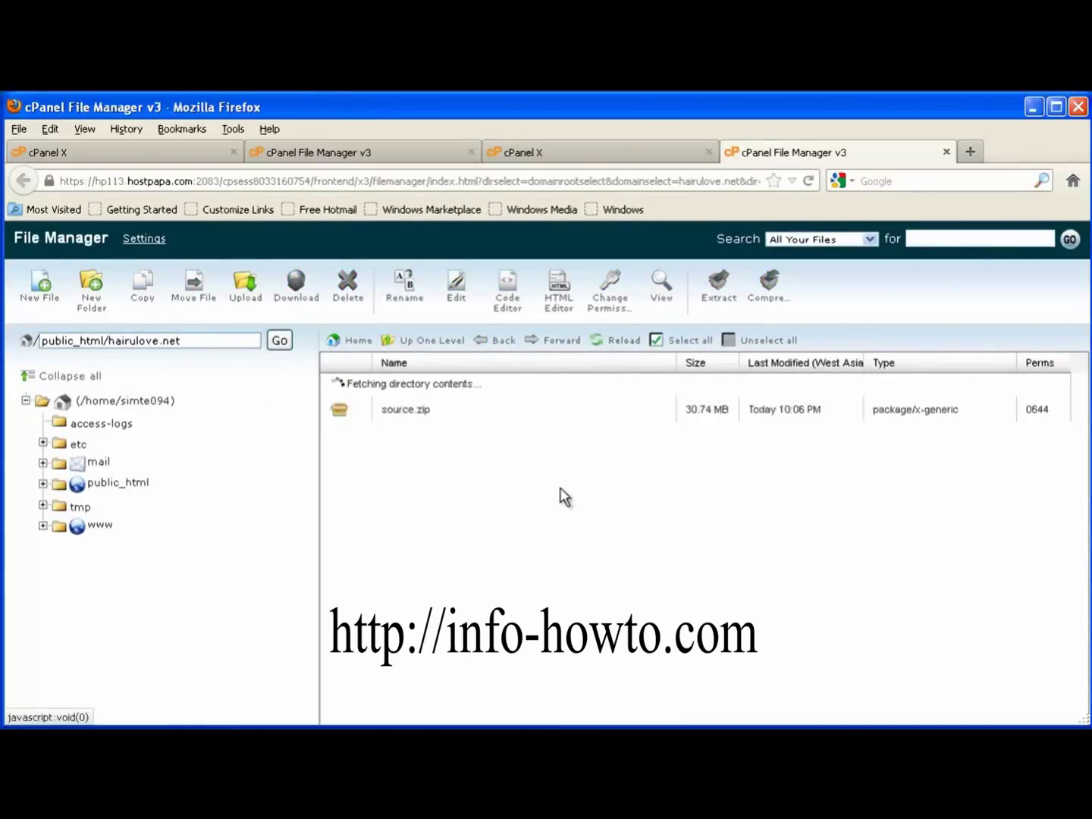
click(245, 287)
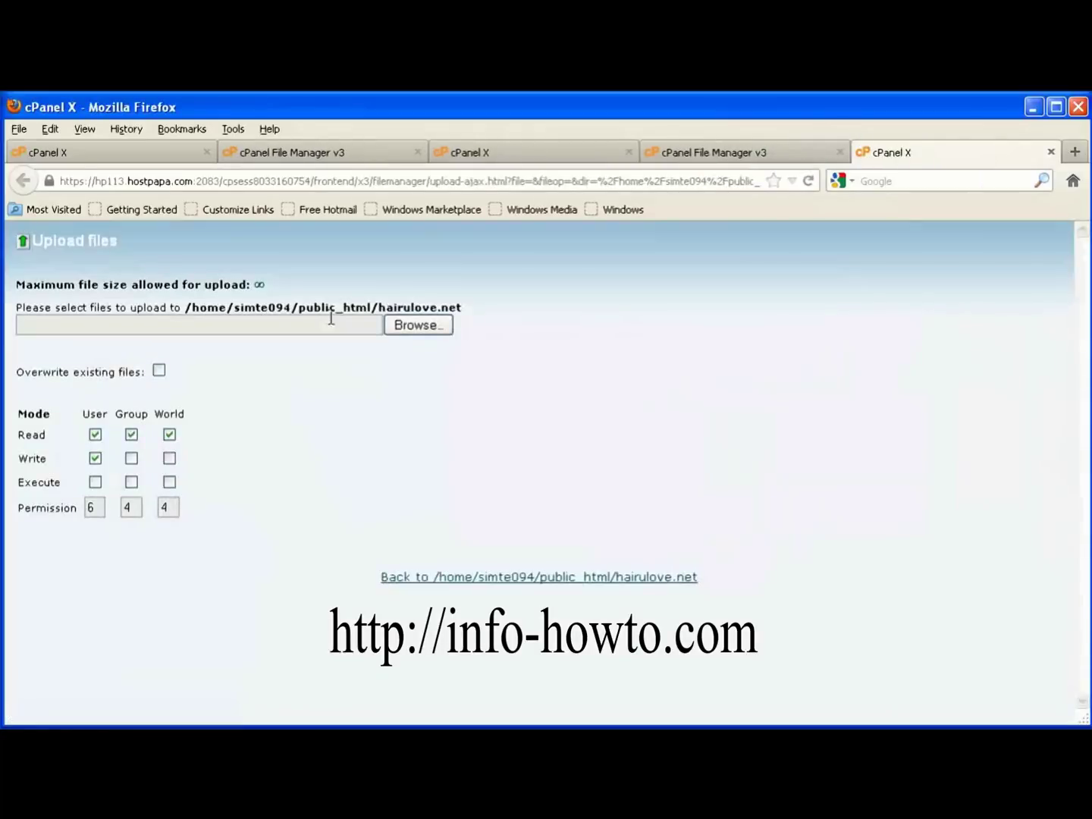
Step: Upload FTPSYNC.zip from the desktop FTPSYNC folder with 755 permissions, then return to the listing
click(169, 481)
click(419, 324)
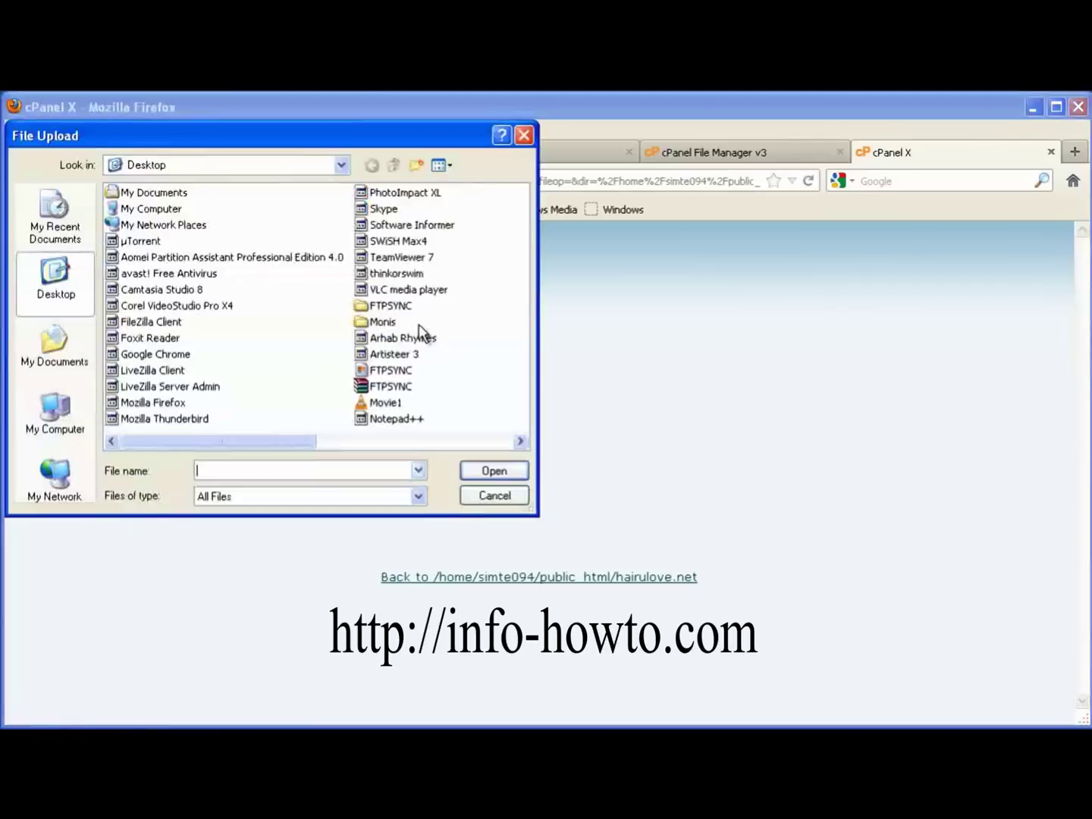
double_click(384, 306)
click(139, 194)
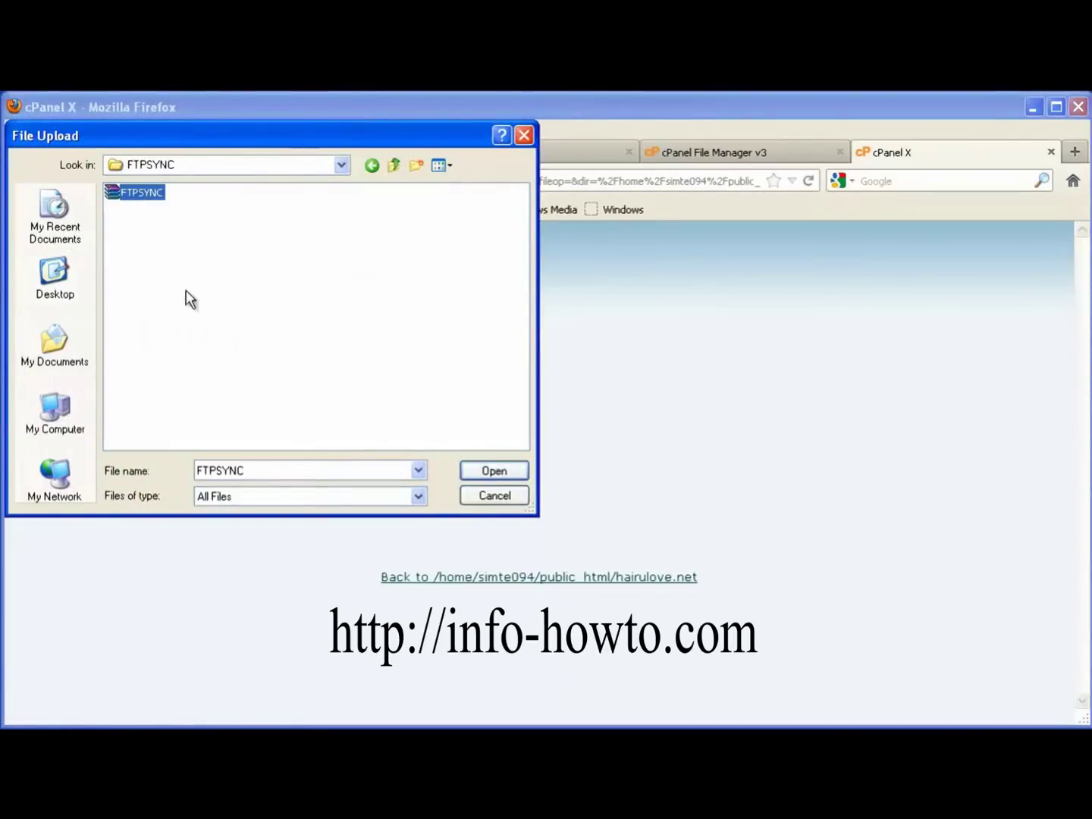
click(496, 472)
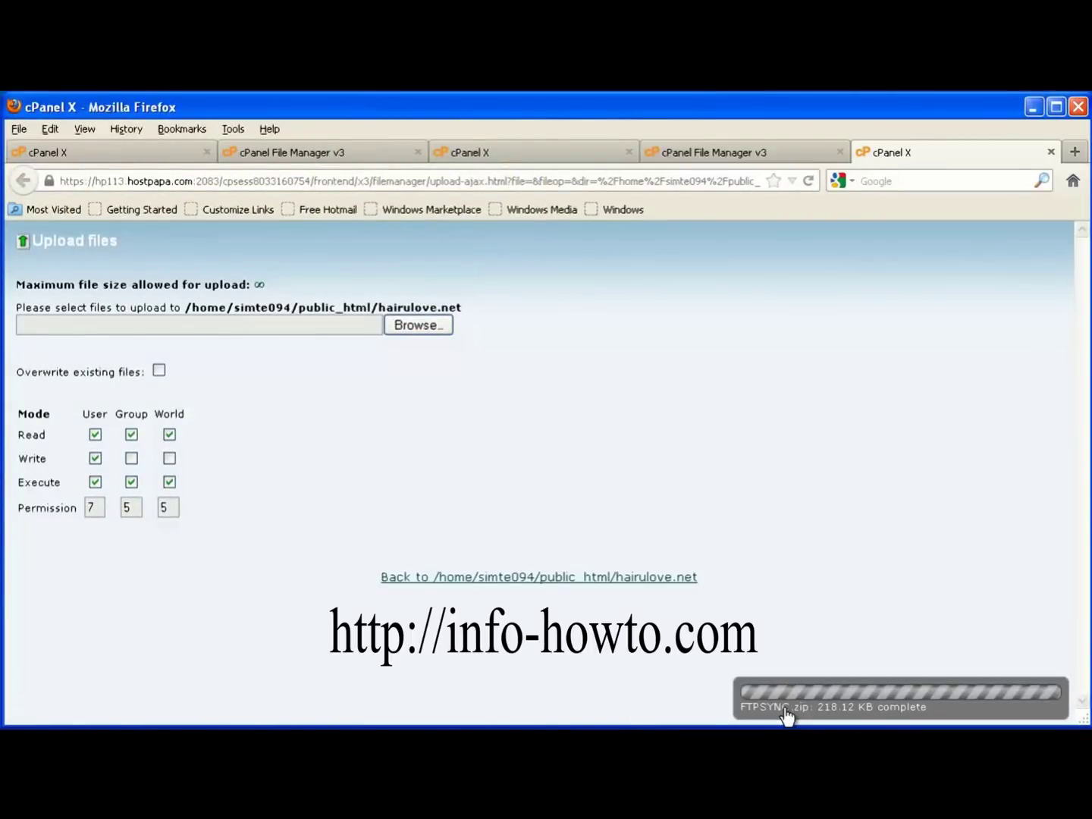
click(564, 578)
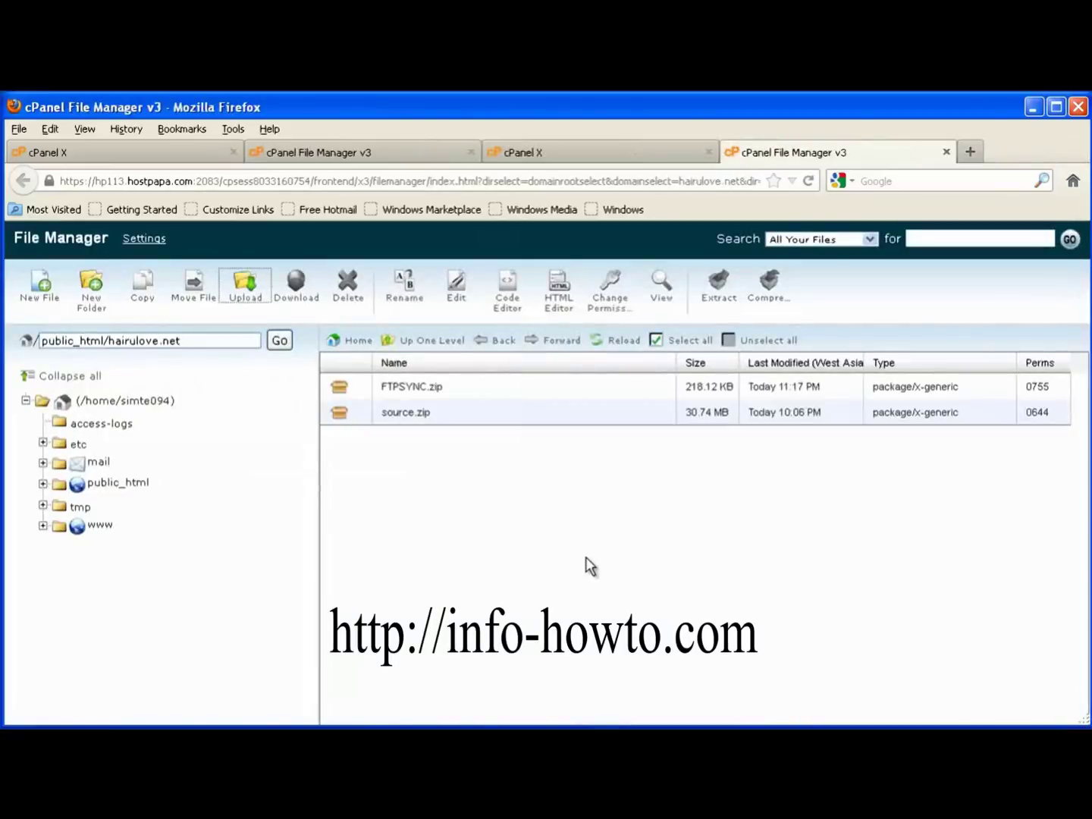
Step: Extract FTPSYNC.zip into hairulove.net, refresh the listing, and select the new ftpsync folder
click(340, 392)
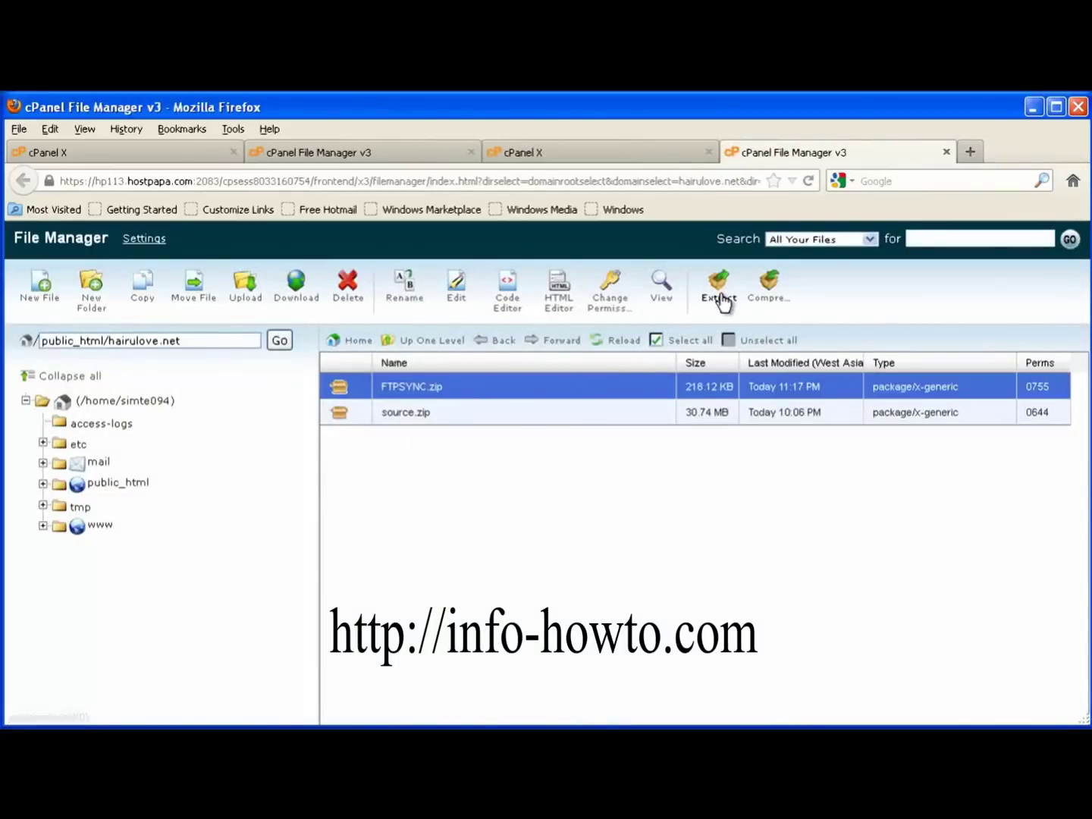
click(720, 287)
click(664, 550)
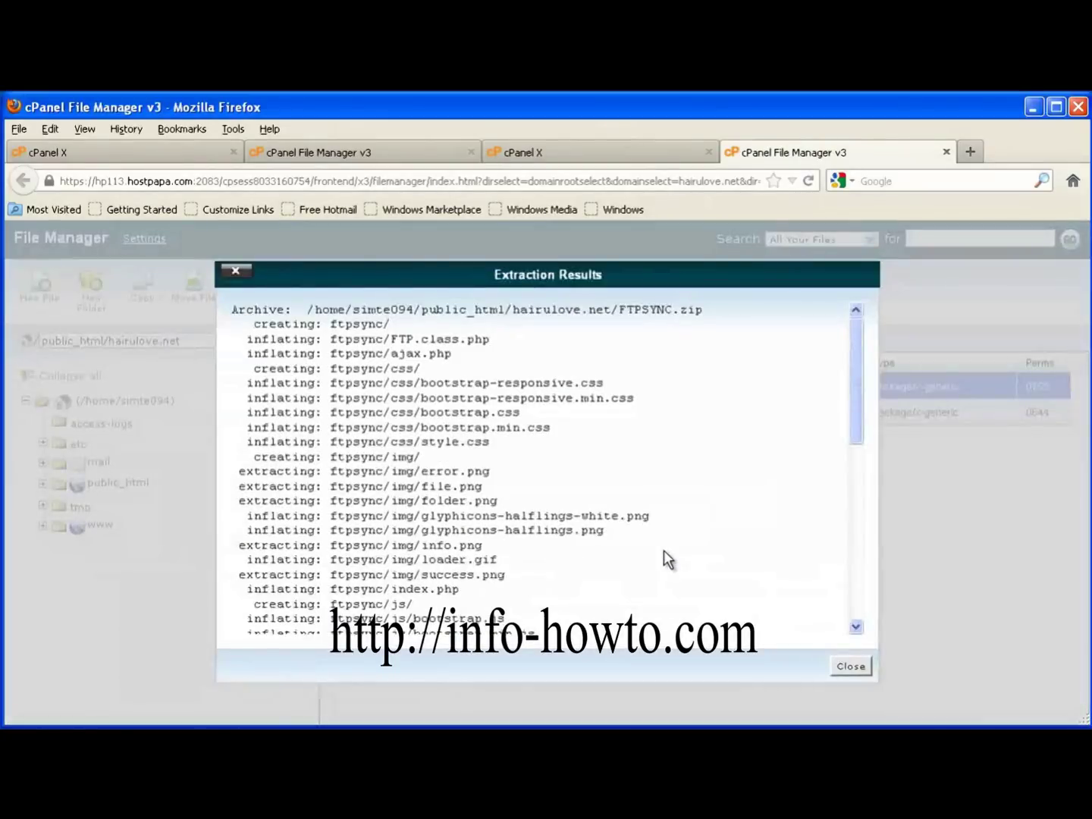
click(849, 666)
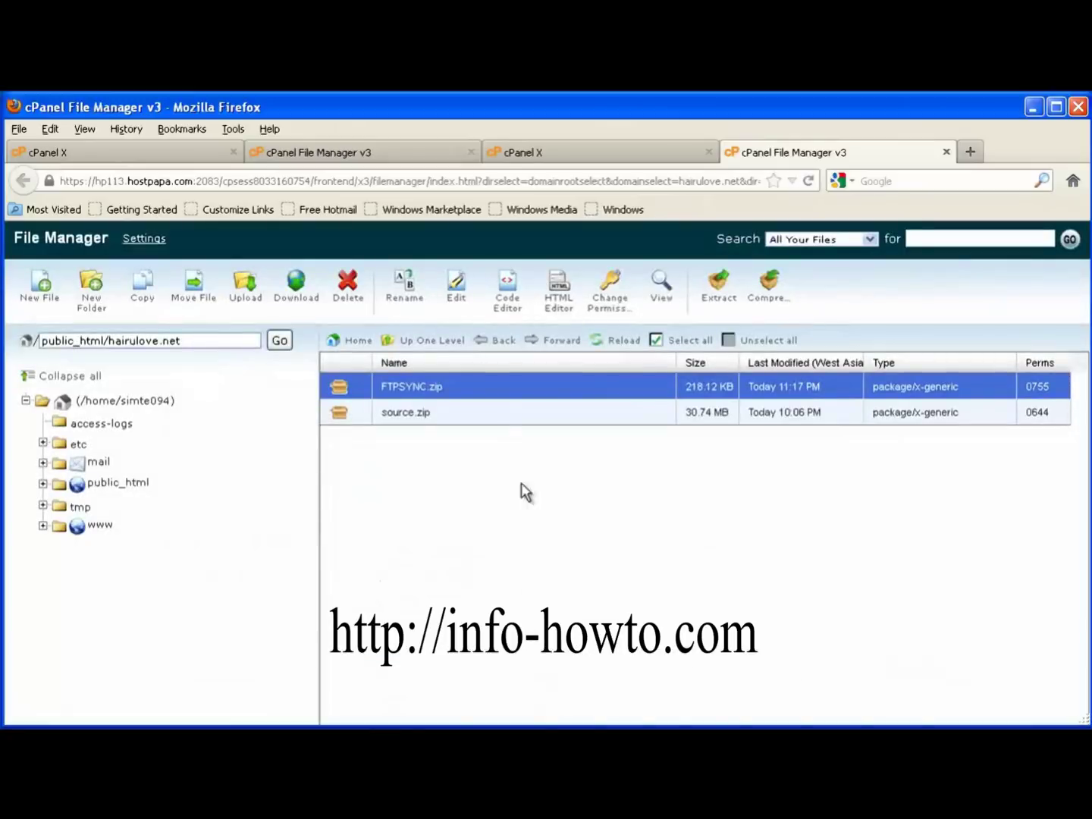
click(607, 342)
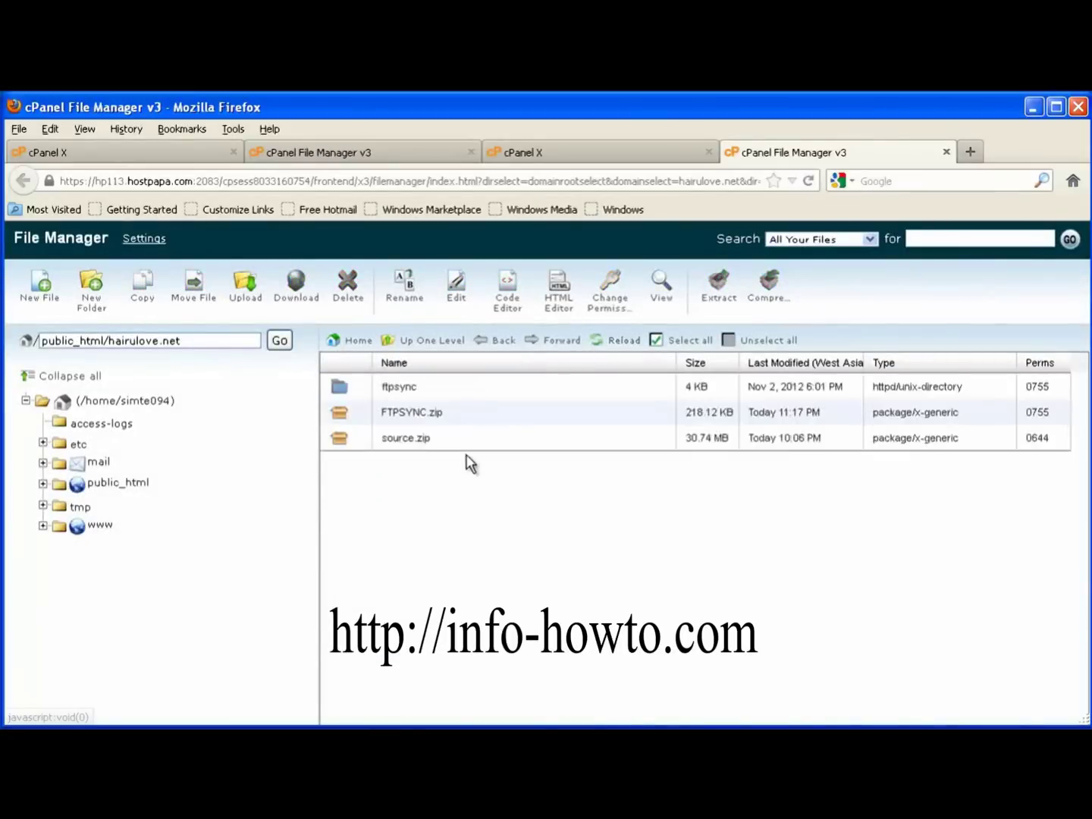
click(342, 389)
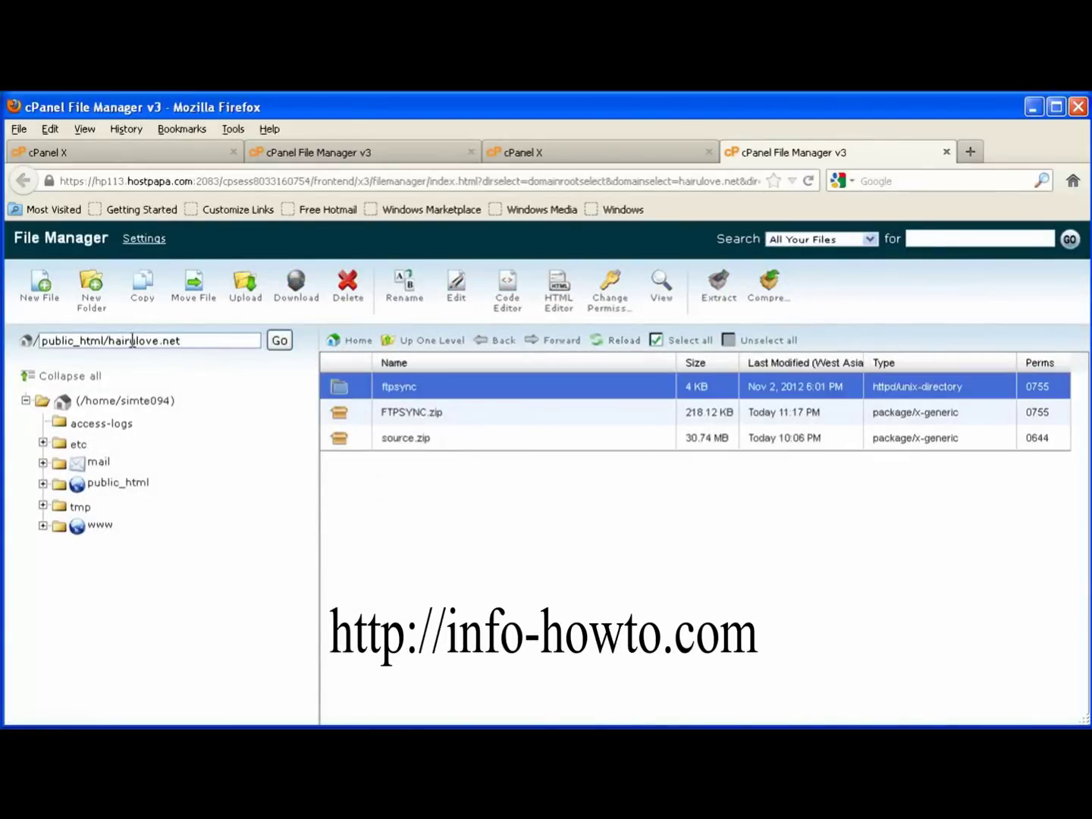
click(970, 152)
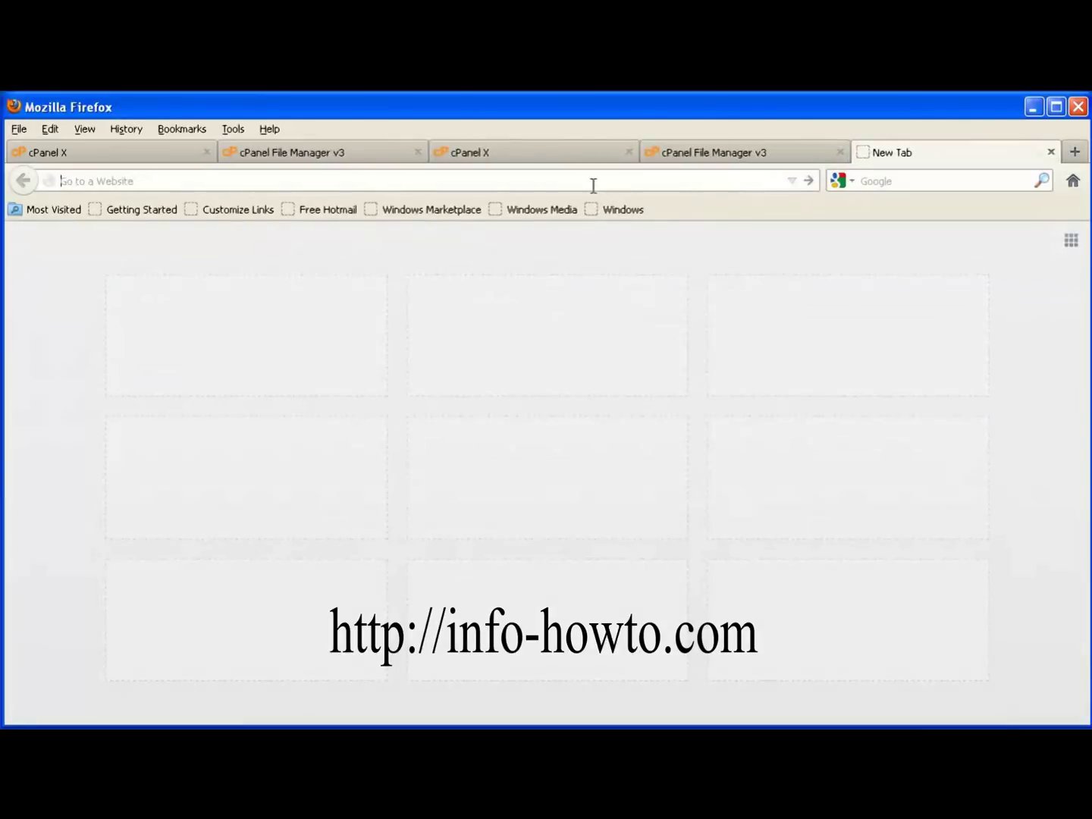
Step: Load hairulove.net/ftpsync in the new tab
text(hairulove.)
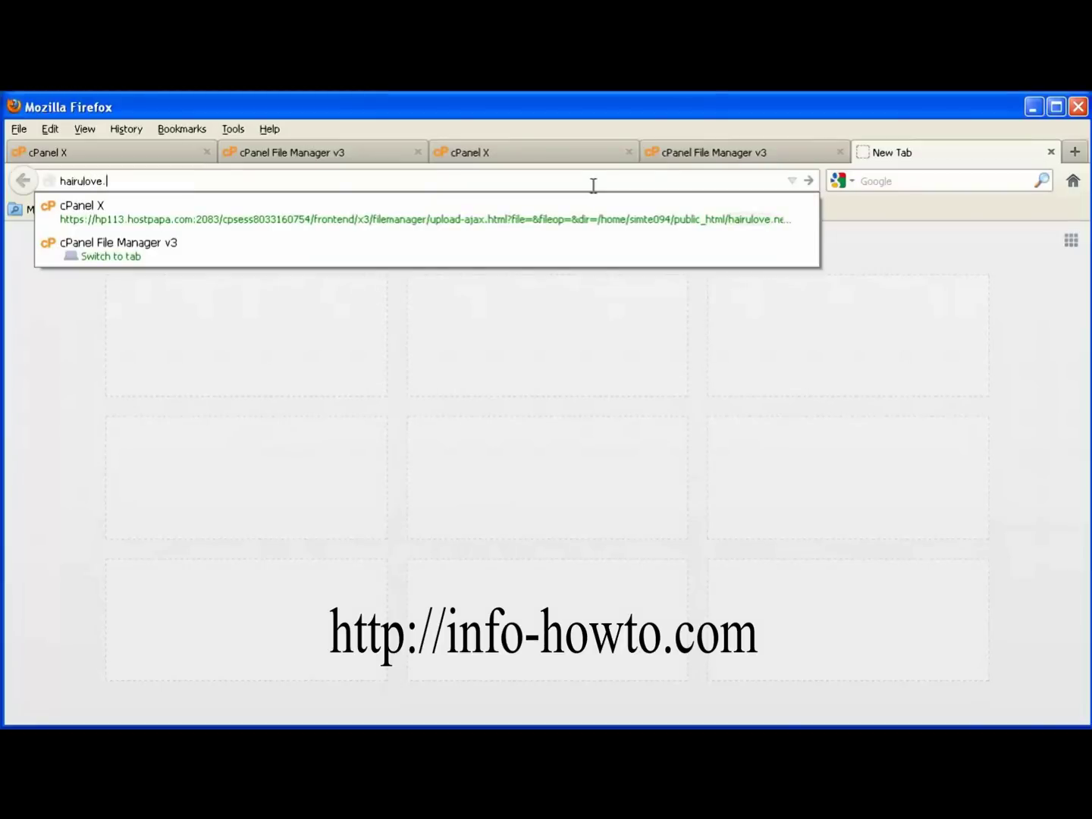
text(net/ftpsync)
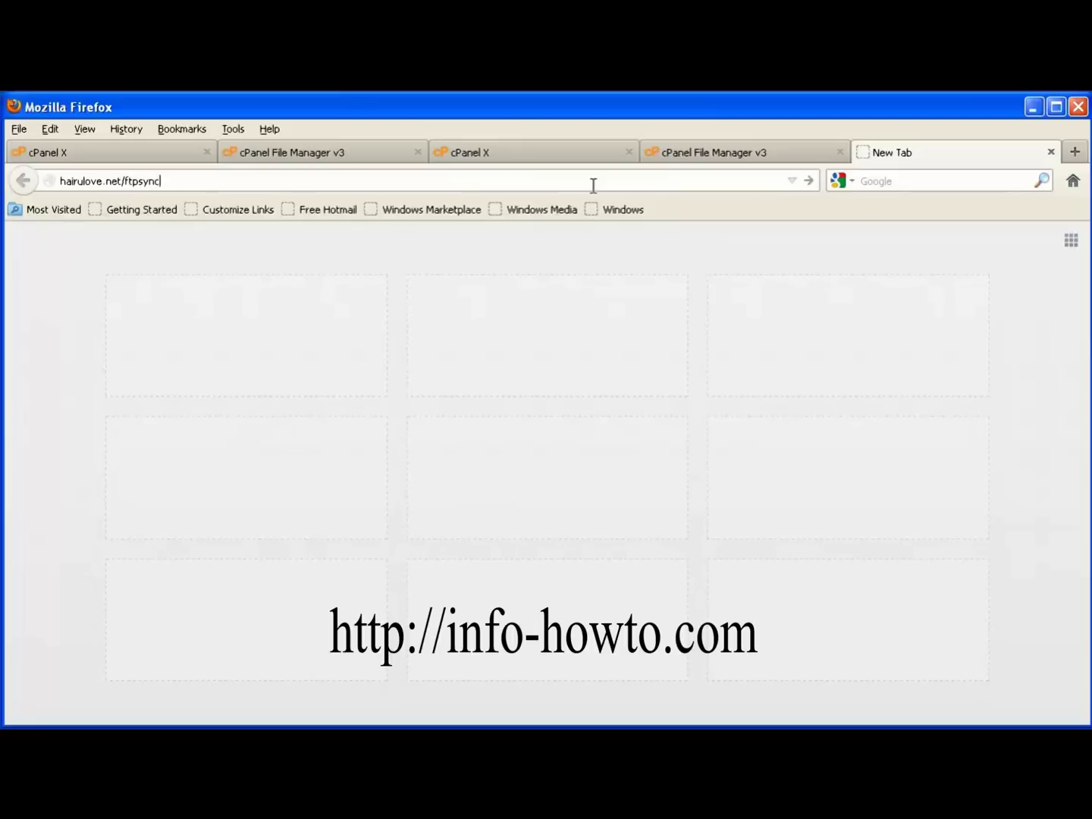
key(Return)
Step: Copy info-howto.com from the cPanel tab and paste it as the source Host
click(524, 371)
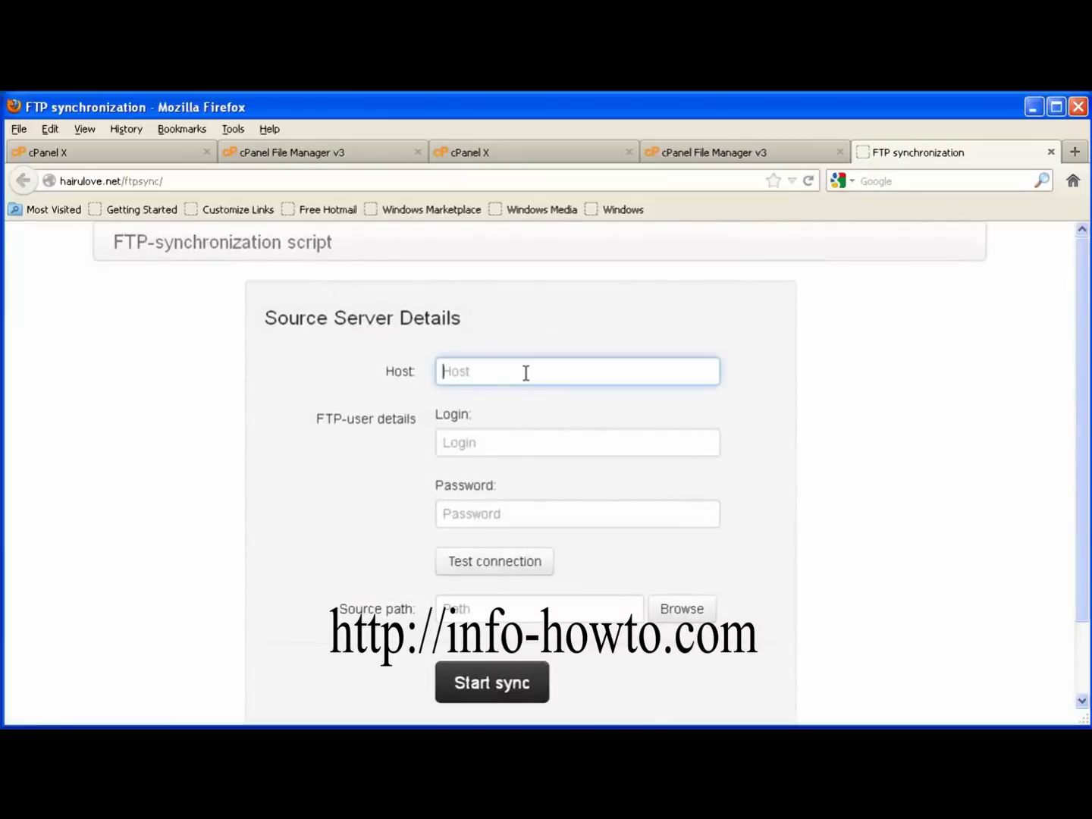
click(147, 156)
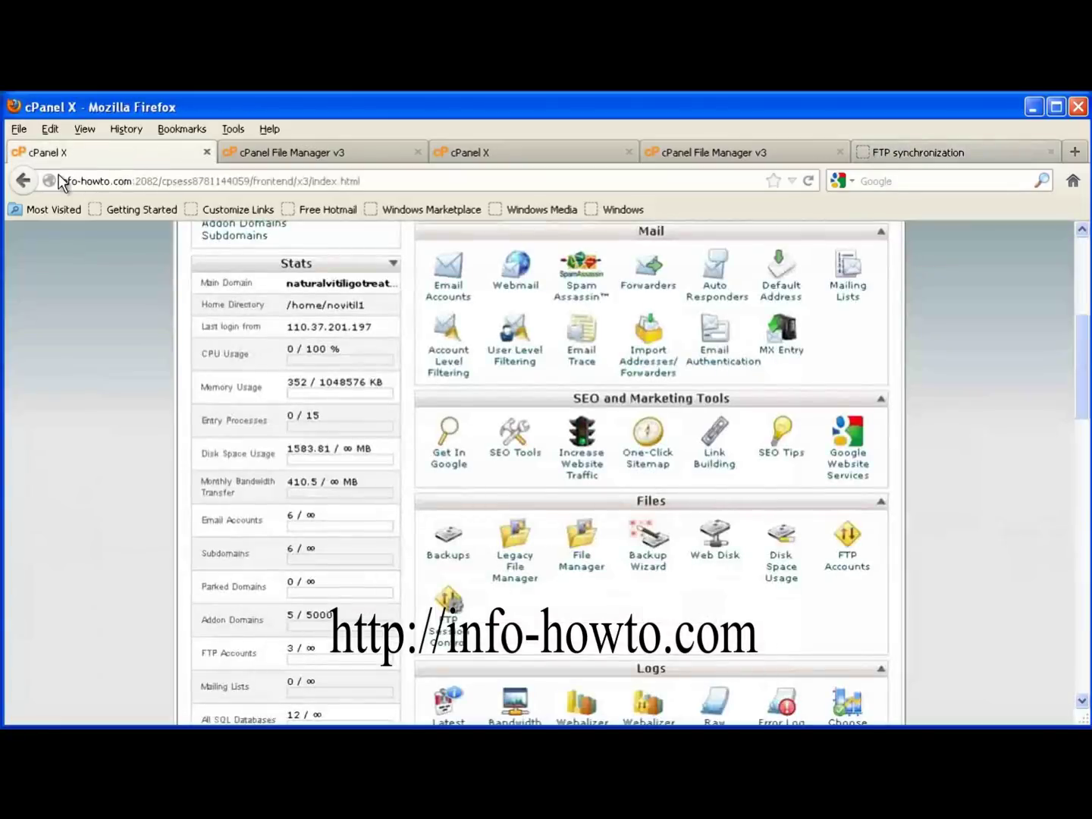
drag(130, 179, 60, 181)
key(ctrl+c)
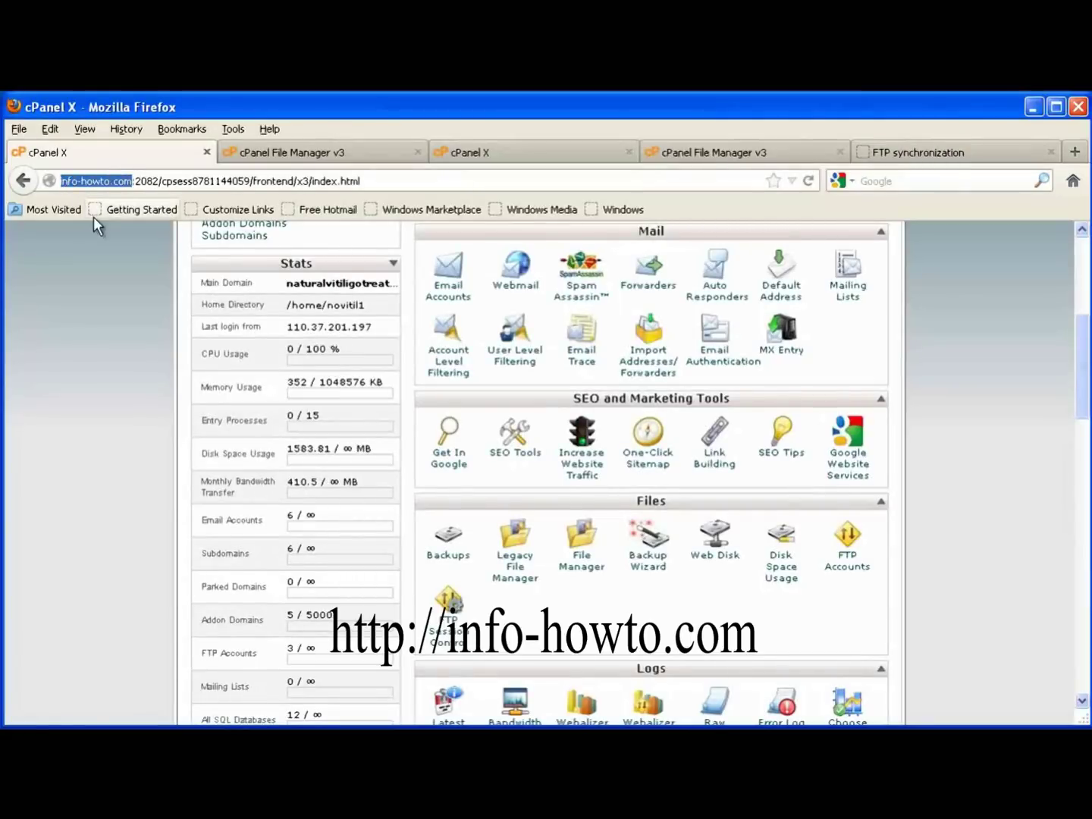
click(896, 161)
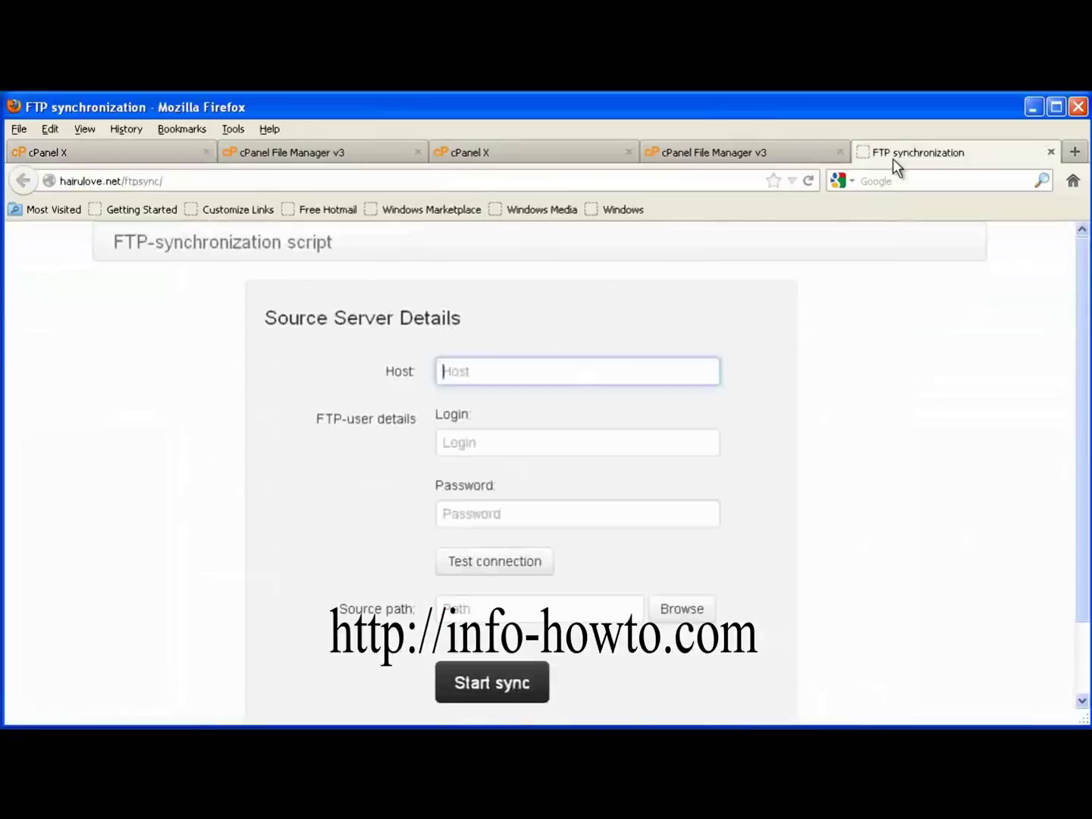
key(ctrl+v)
Step: Enter the FTP login and password, then test the source server connection
click(477, 447)
text(no)
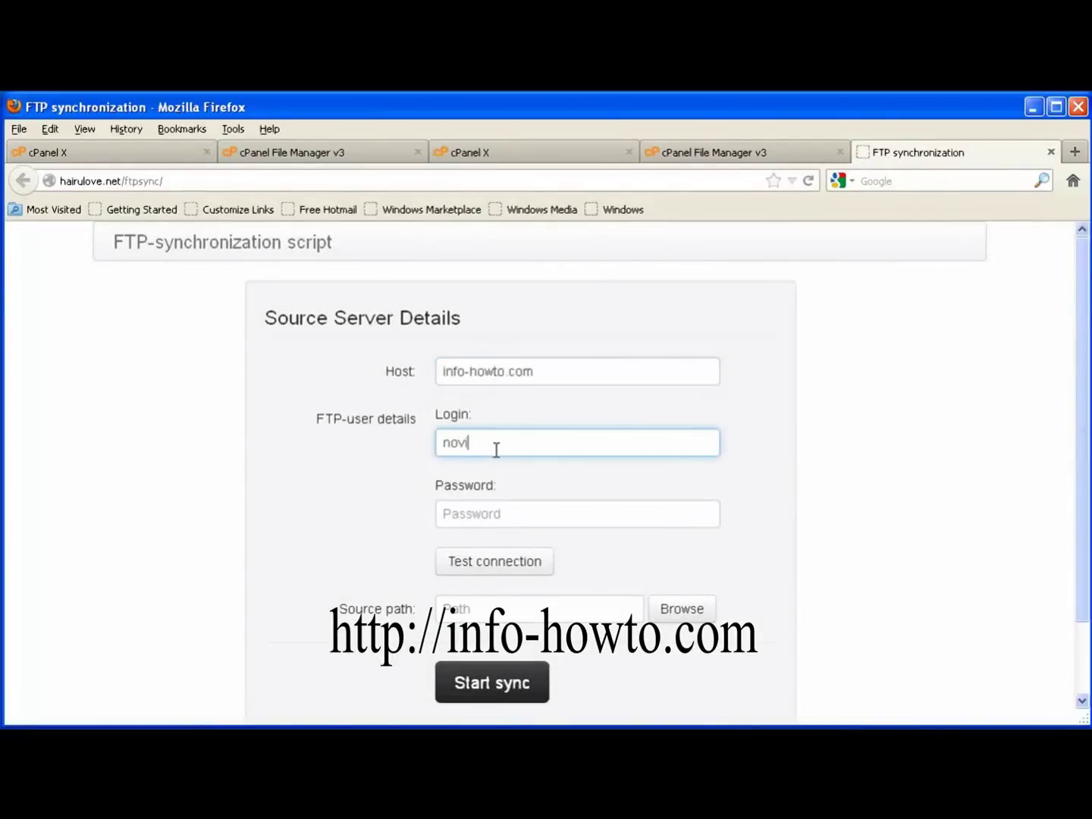
key(Tab)
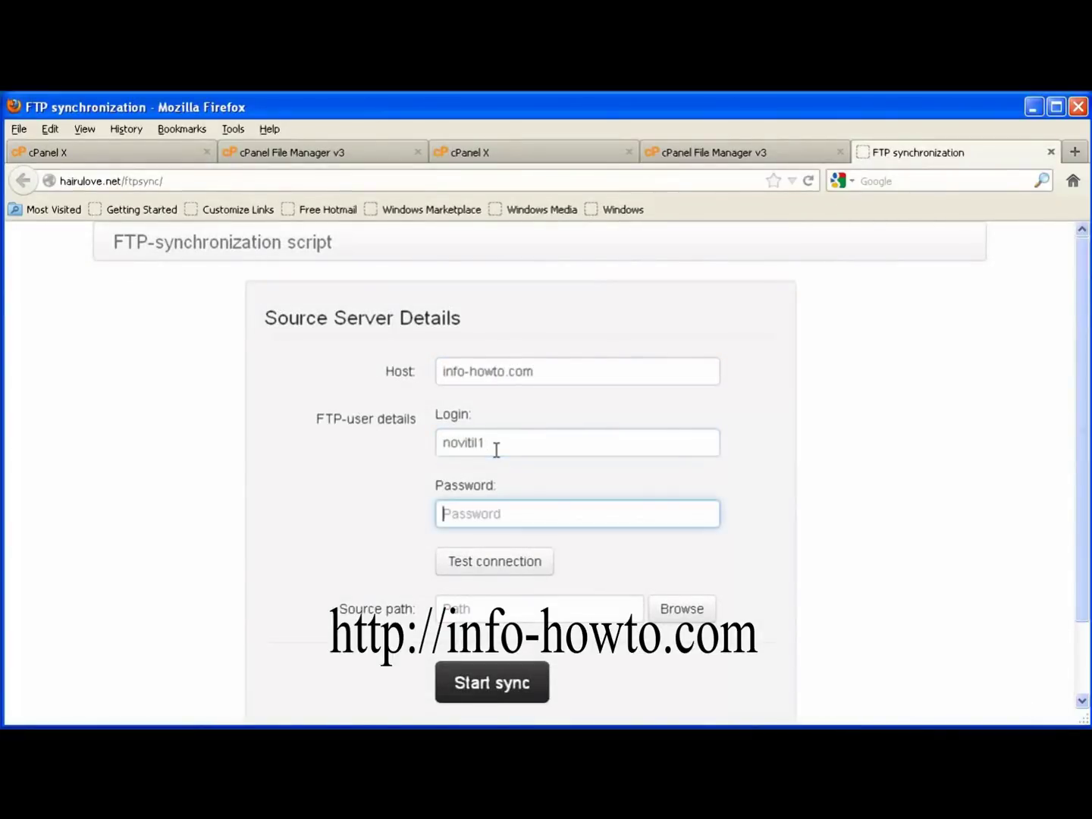
text(***************)
key(Return)
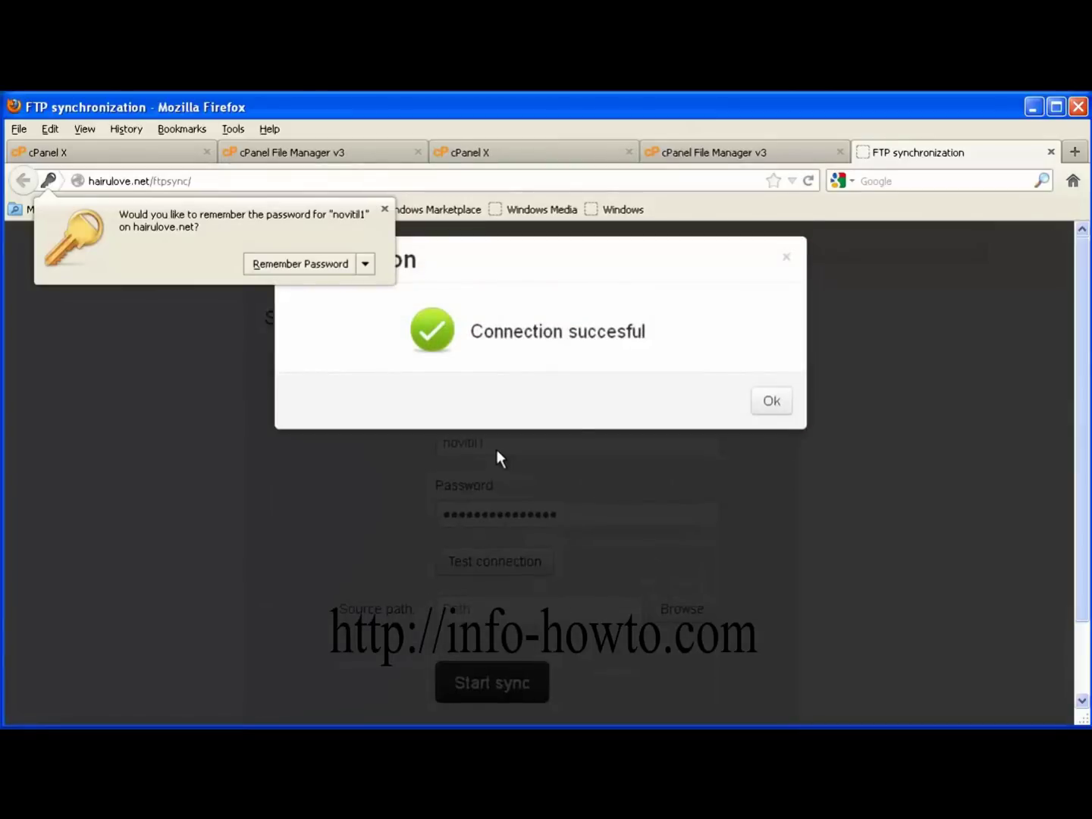
Step: Browse the source server and pick interspire_volody.zip in public_html/info-howto.com
click(765, 404)
click(691, 610)
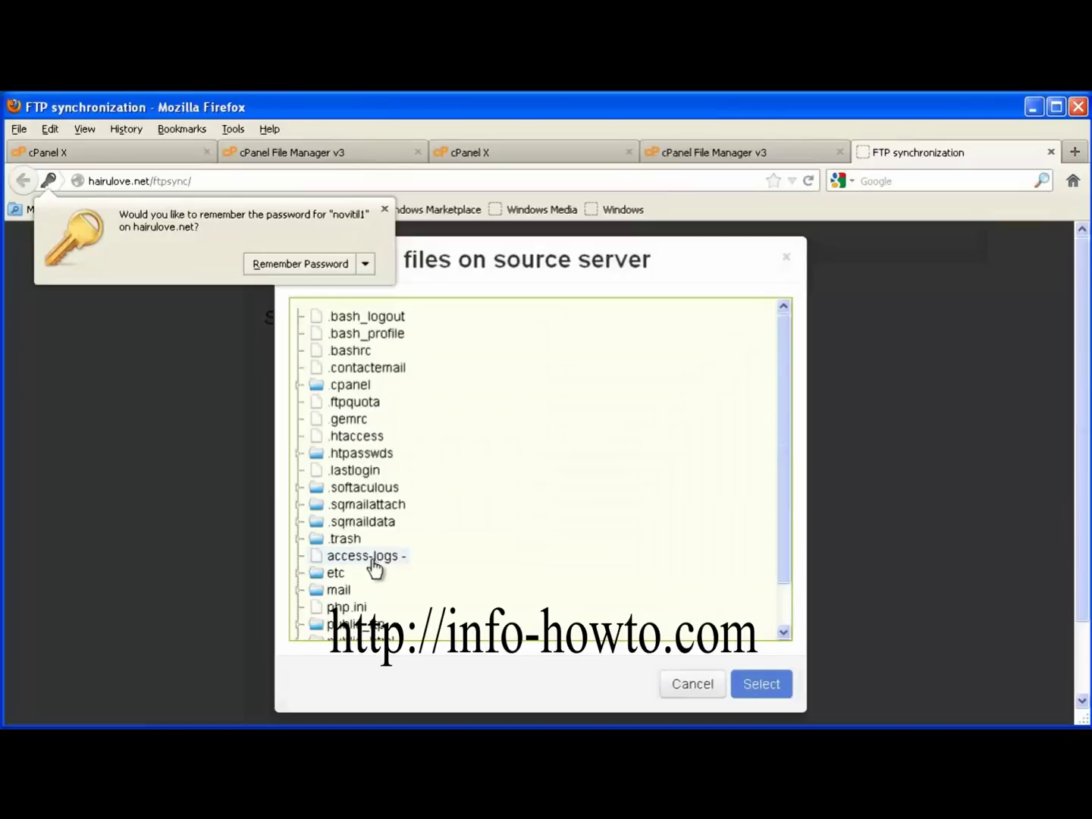
scroll(379, 569, down, 1)
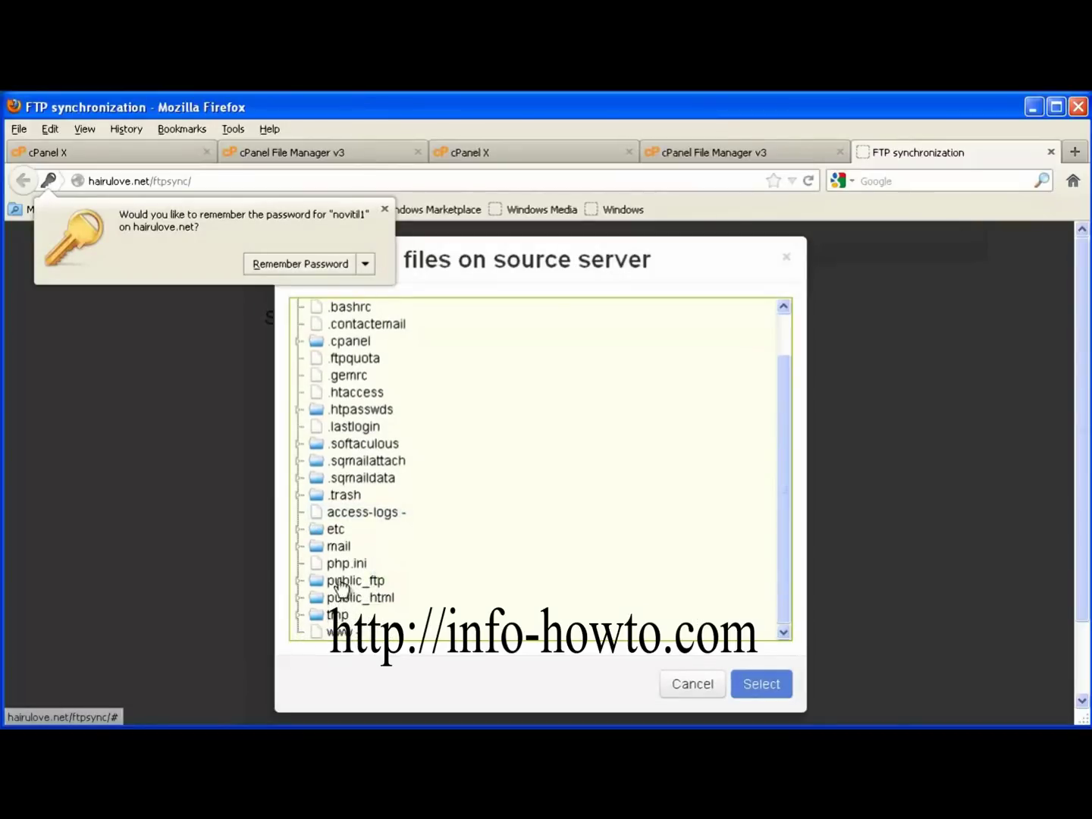
click(298, 599)
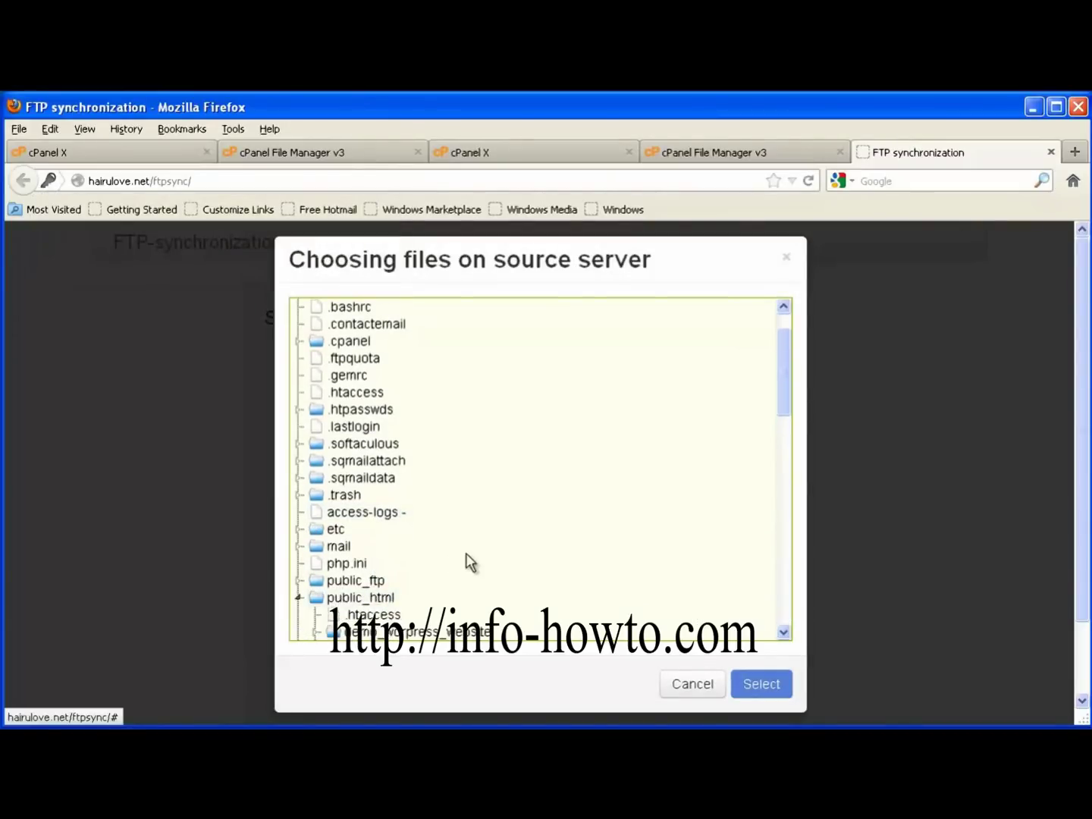
scroll(465, 552, down, 4)
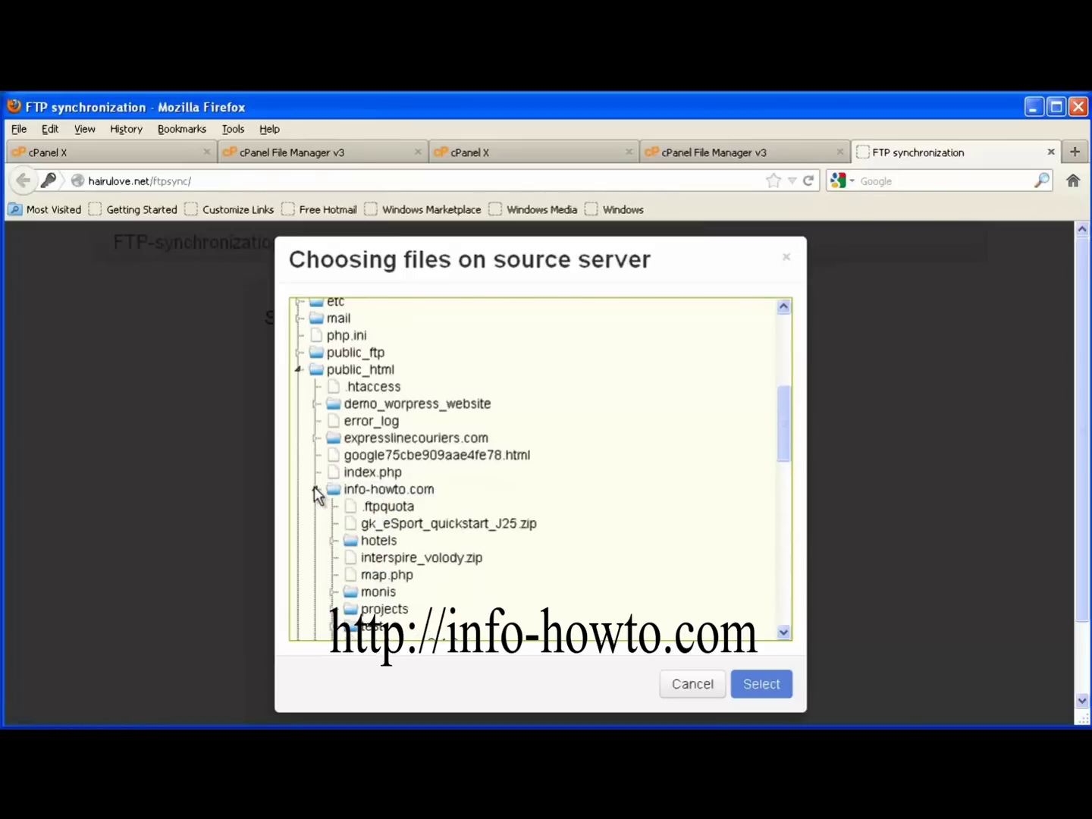
scroll(314, 490, down, 2)
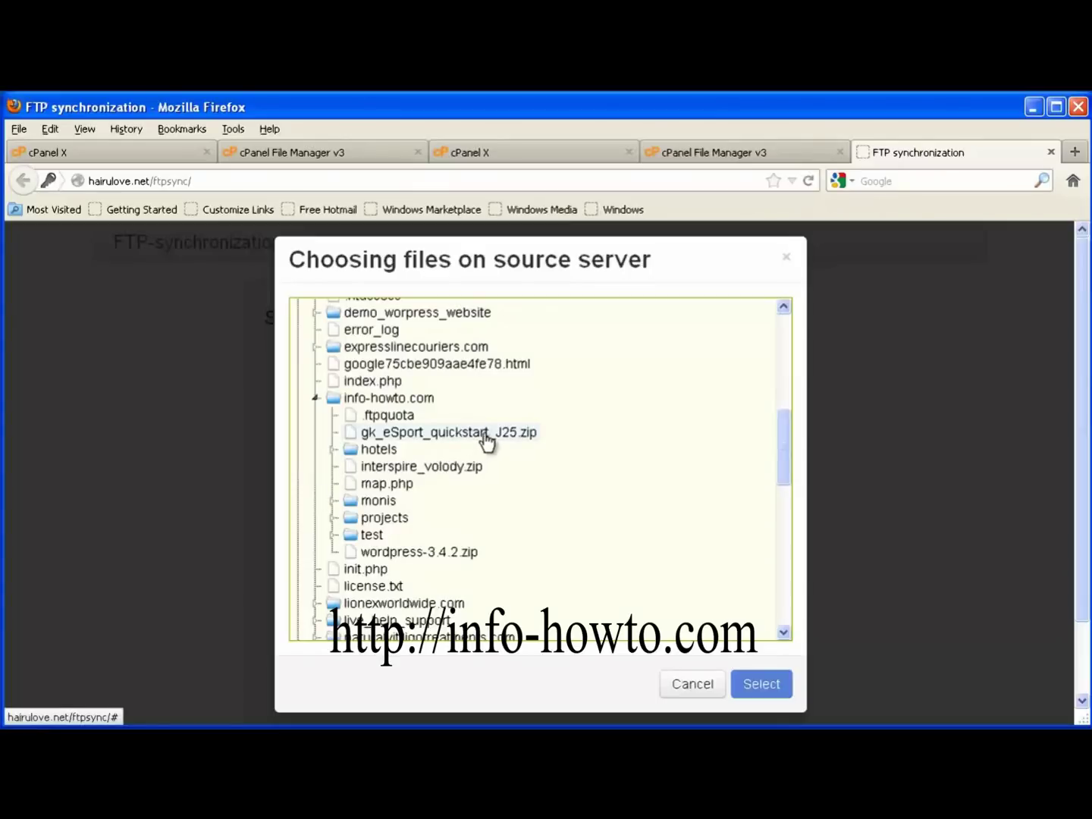
click(442, 469)
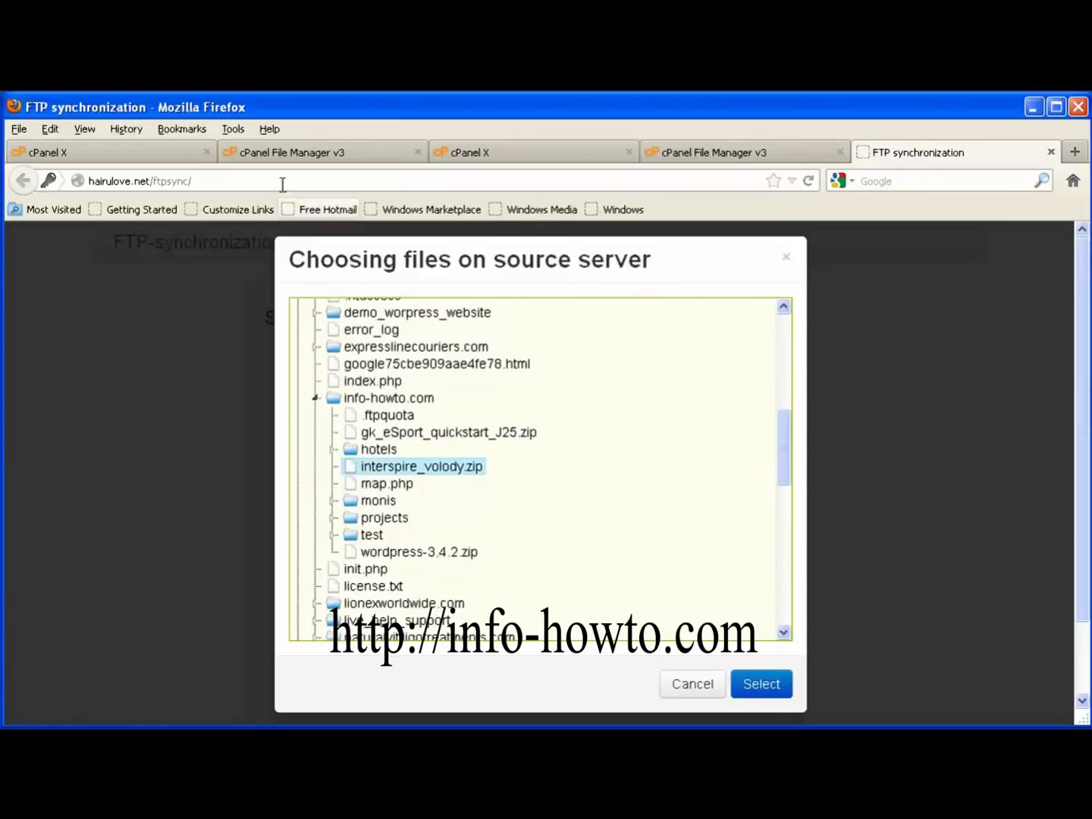
Step: Check interspire_volody.zip's size in cPanel File Manager, then confirm it as the source file
click(287, 155)
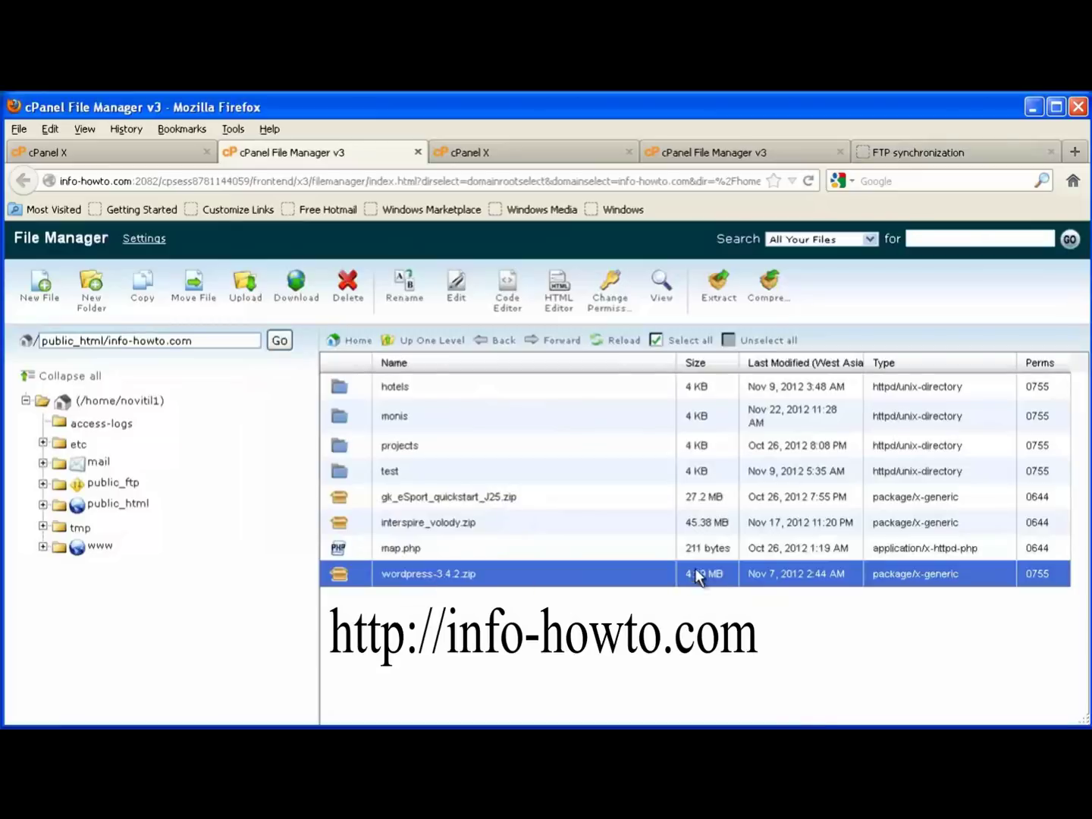
click(556, 527)
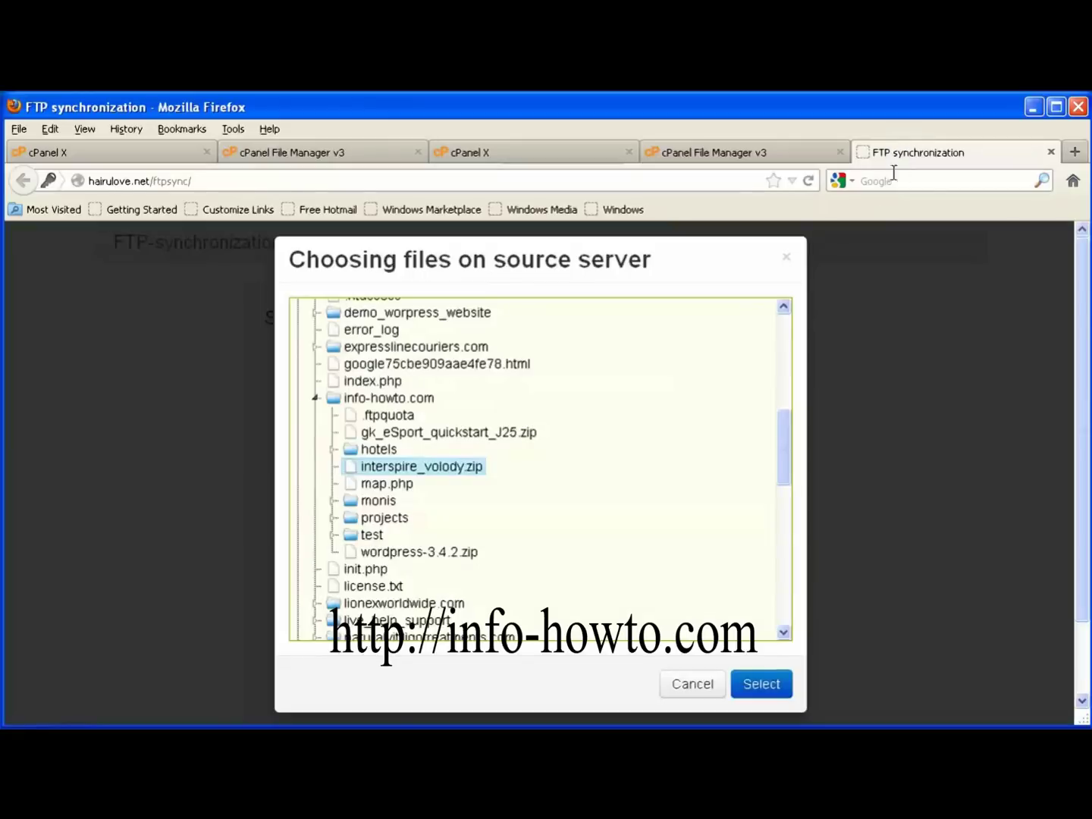
click(898, 153)
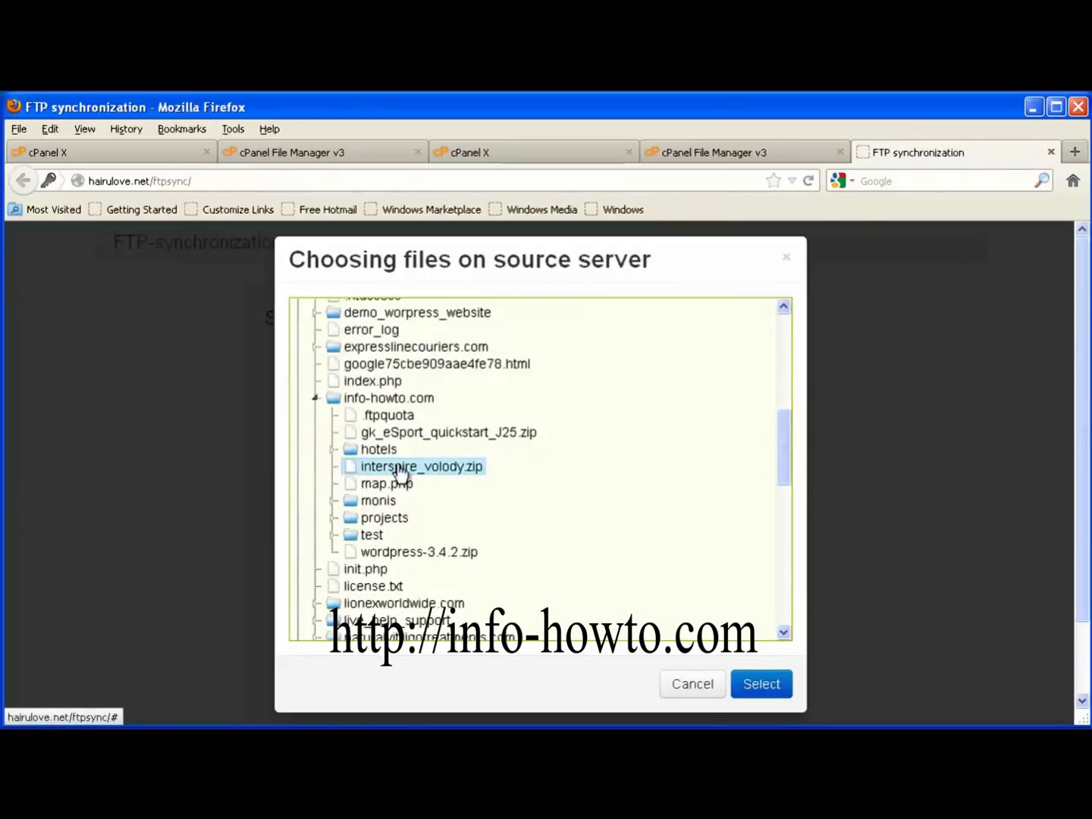
click(765, 686)
Step: Start the sync and acknowledge the 'File is downloaded' message for the 45.38 MB file
scroll(559, 644, down, 2)
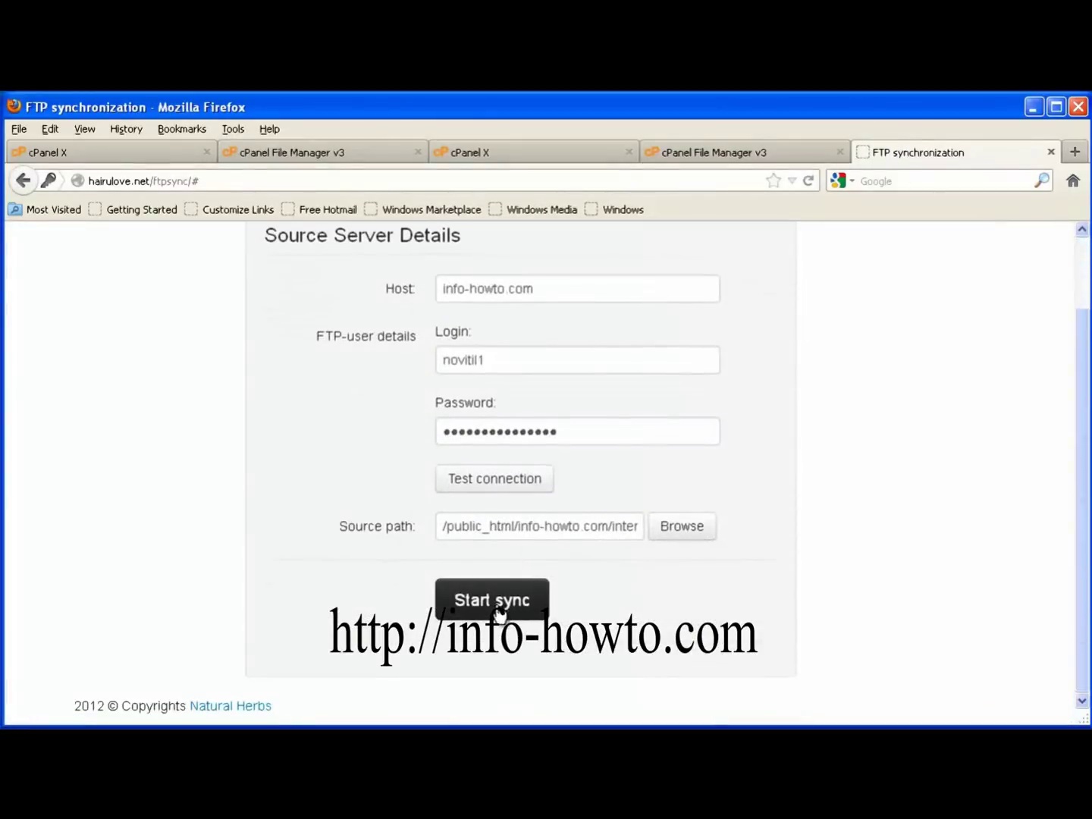
click(489, 602)
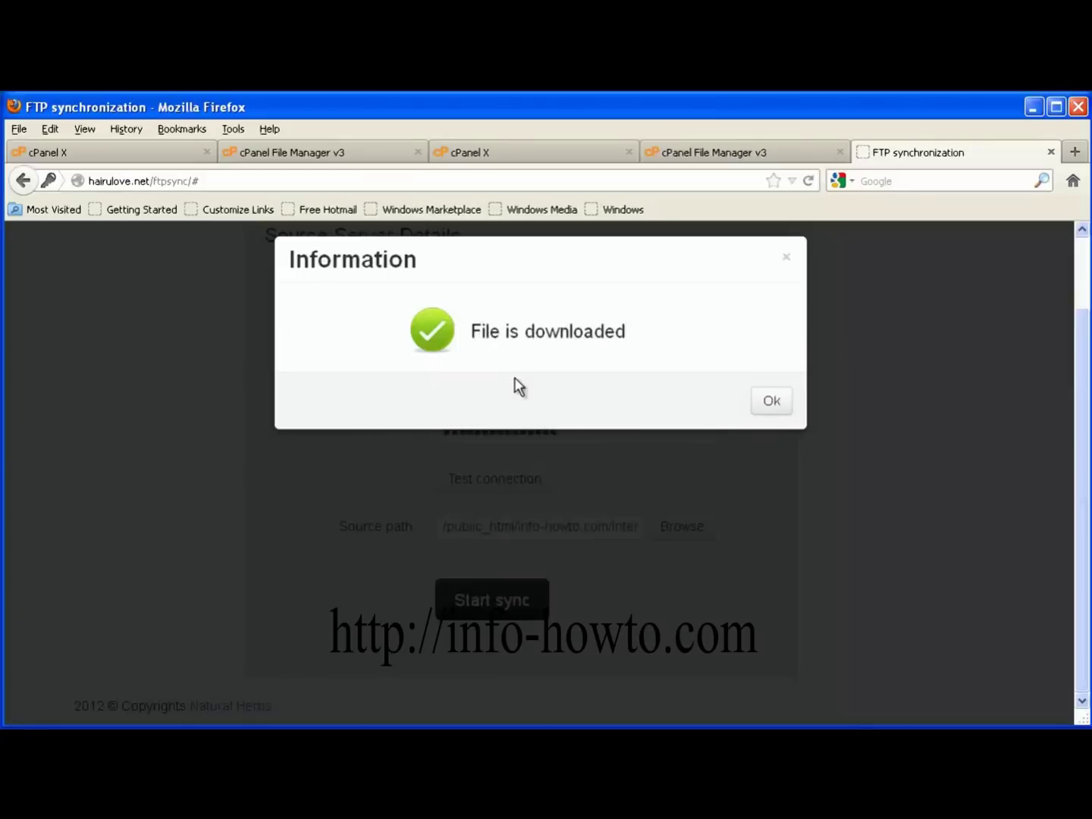
click(765, 402)
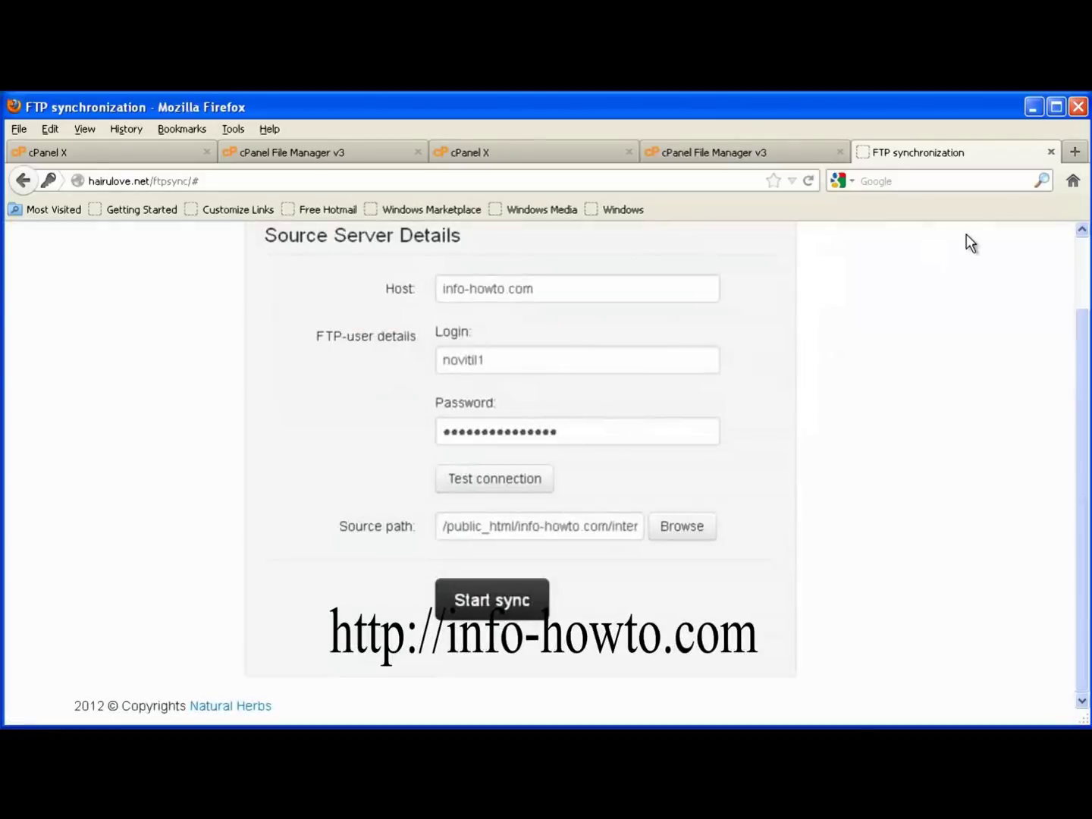
Step: Browse hairulove.net's ftpsync/temp, confirm the 45.38 MB interspire_volody.zip arrived, then close File Manager
click(1051, 152)
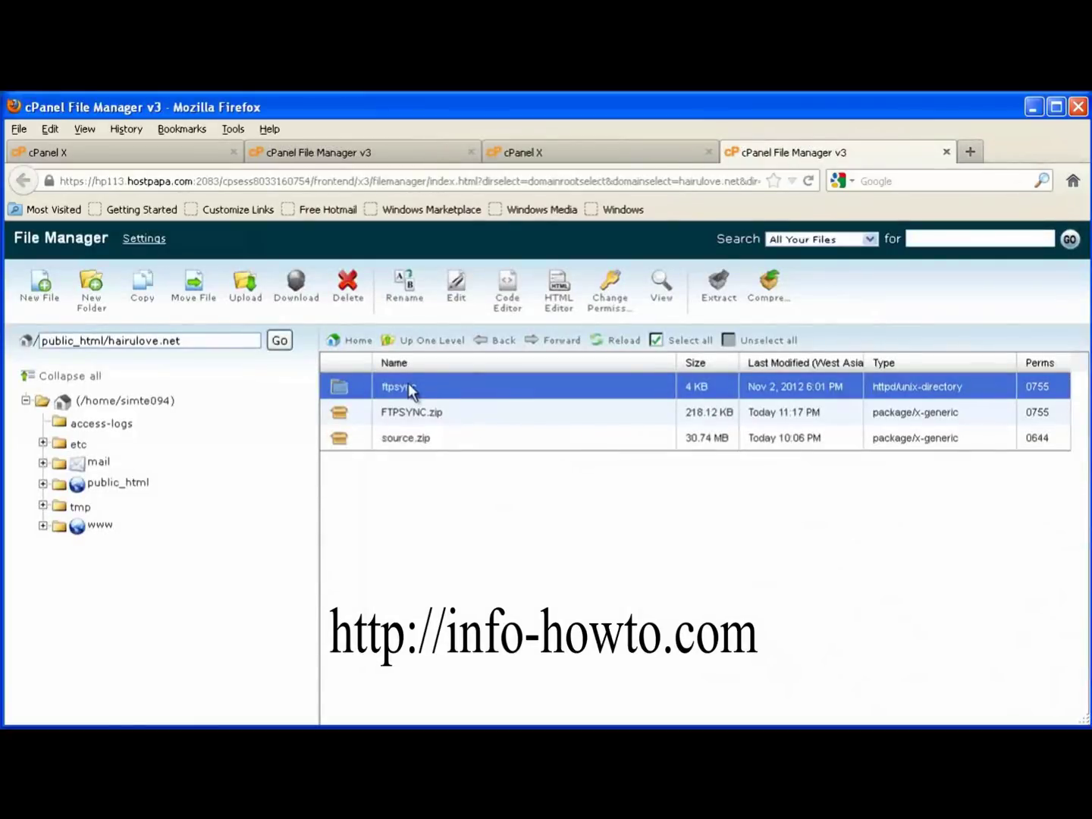
double_click(343, 390)
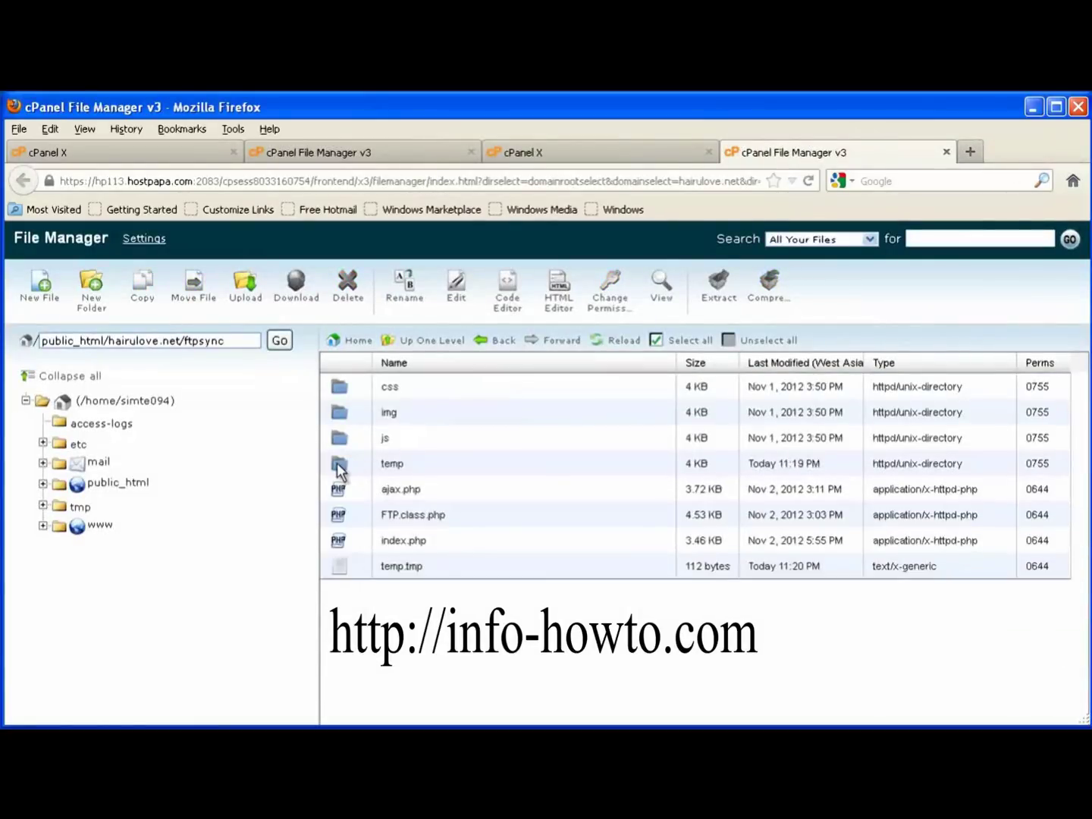
double_click(338, 466)
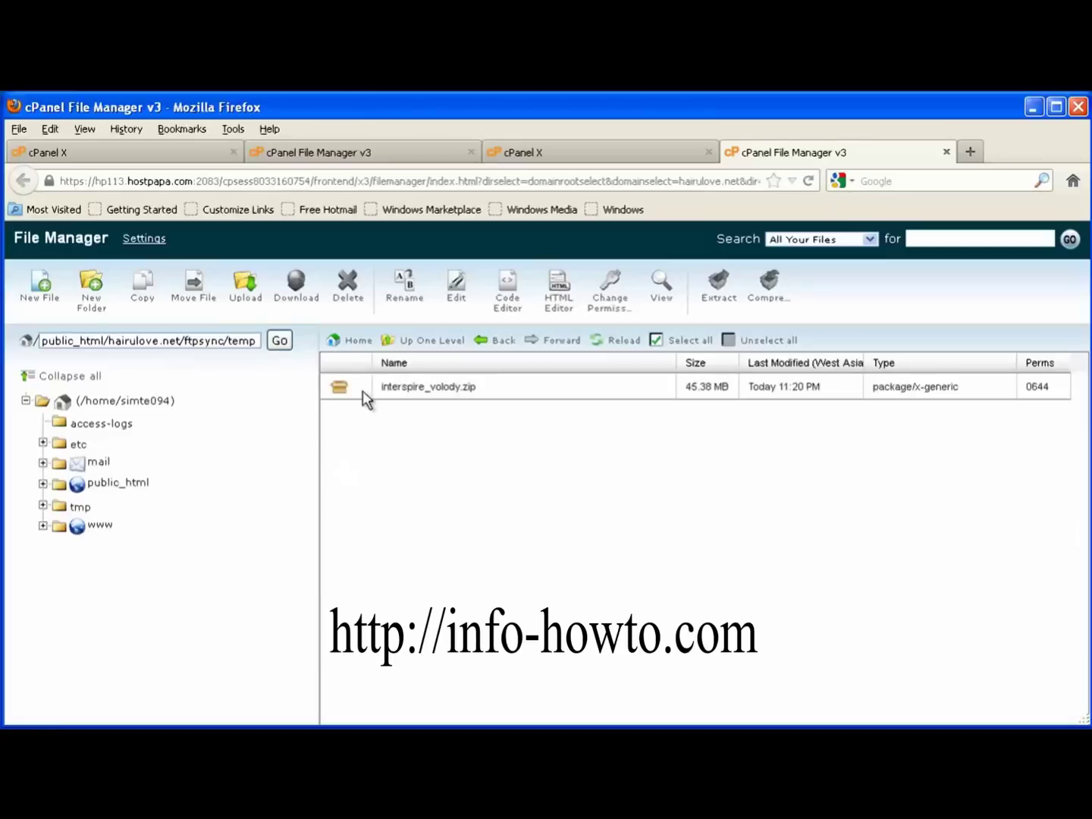
click(341, 390)
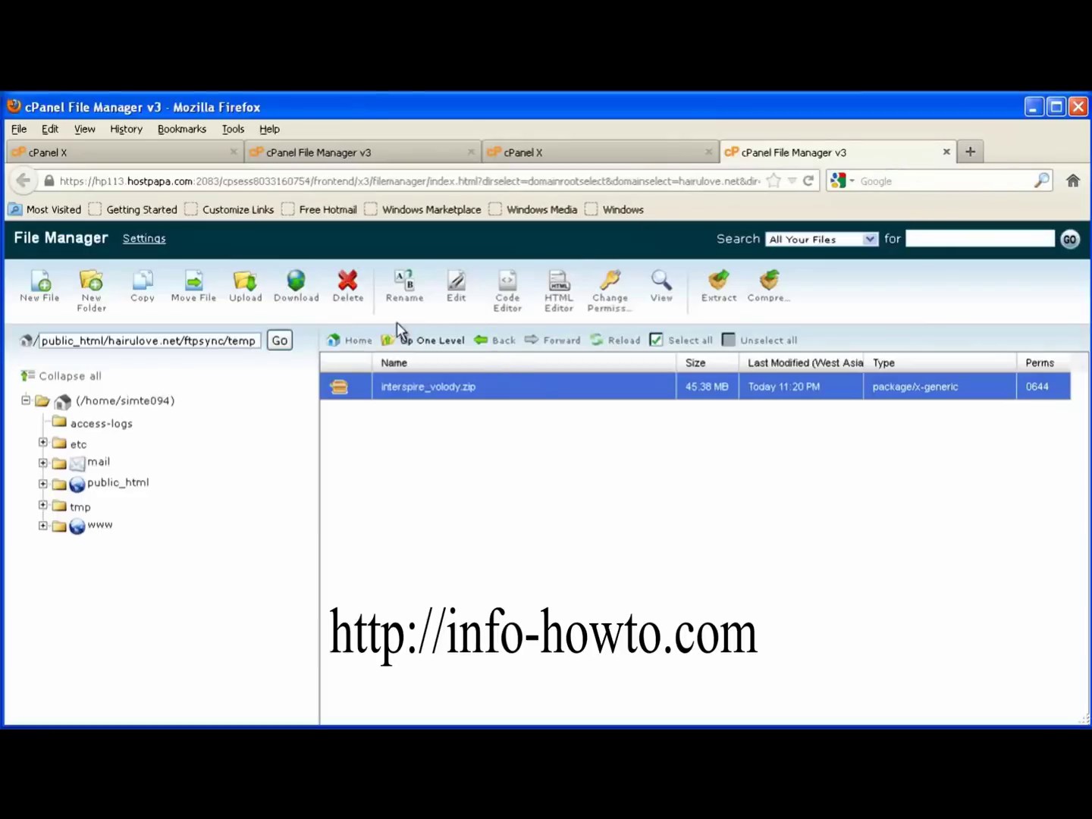
click(432, 345)
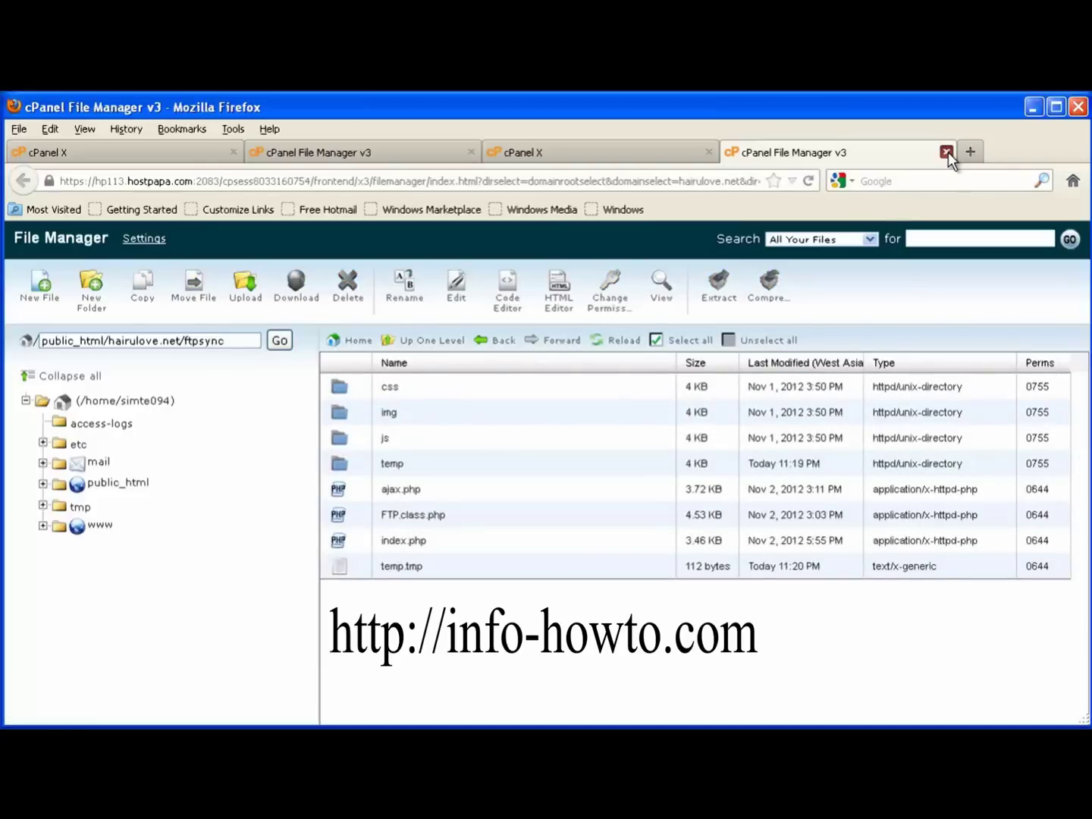
click(946, 152)
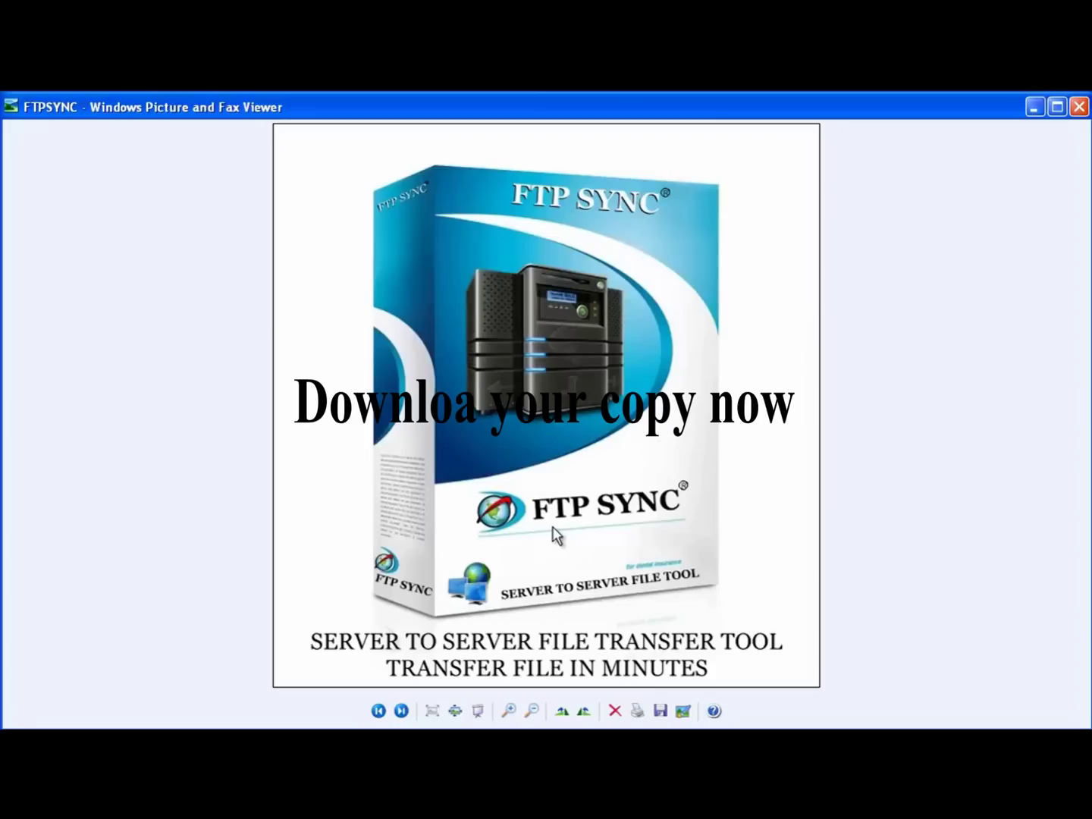